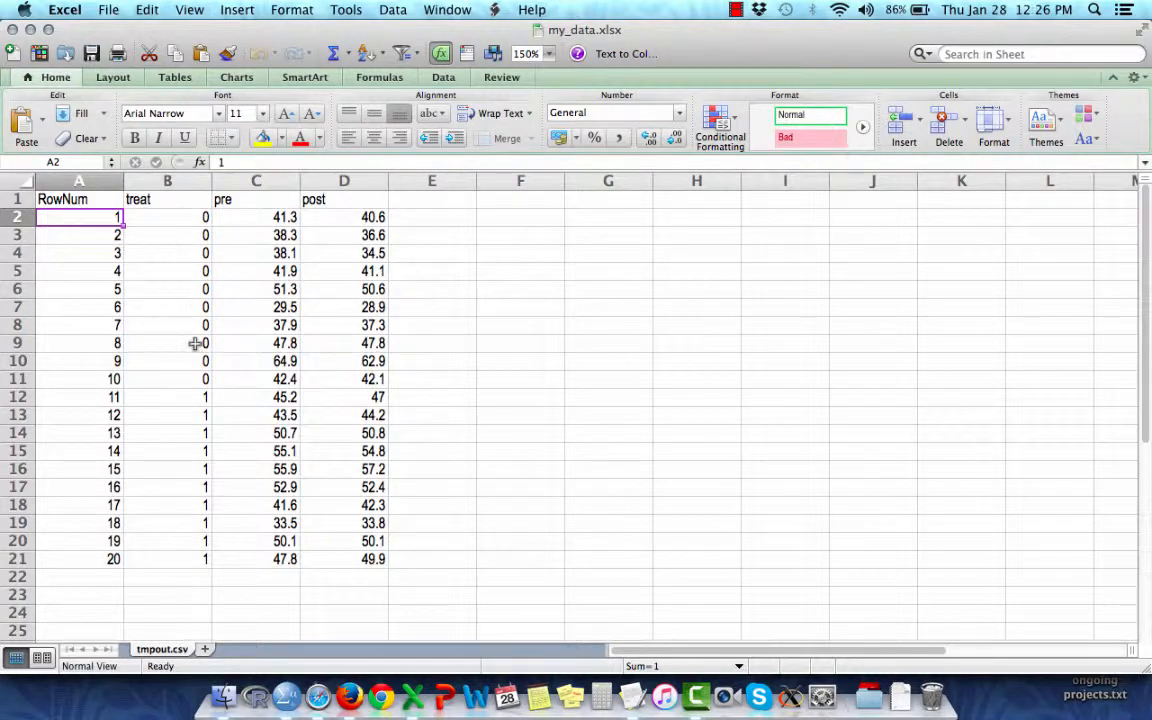
Start a two-tailed TTEST formula in D23 comparing the post values in D2:D11 with those in D12:D21
click(339, 594)
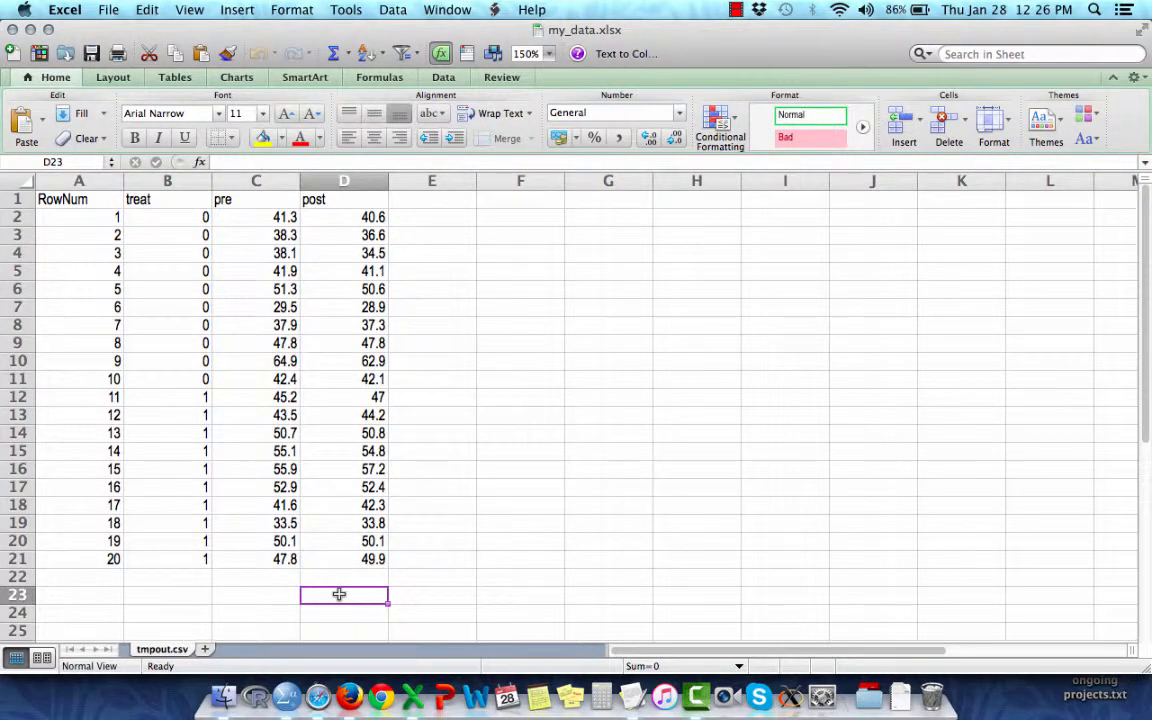
text(=TTEST)
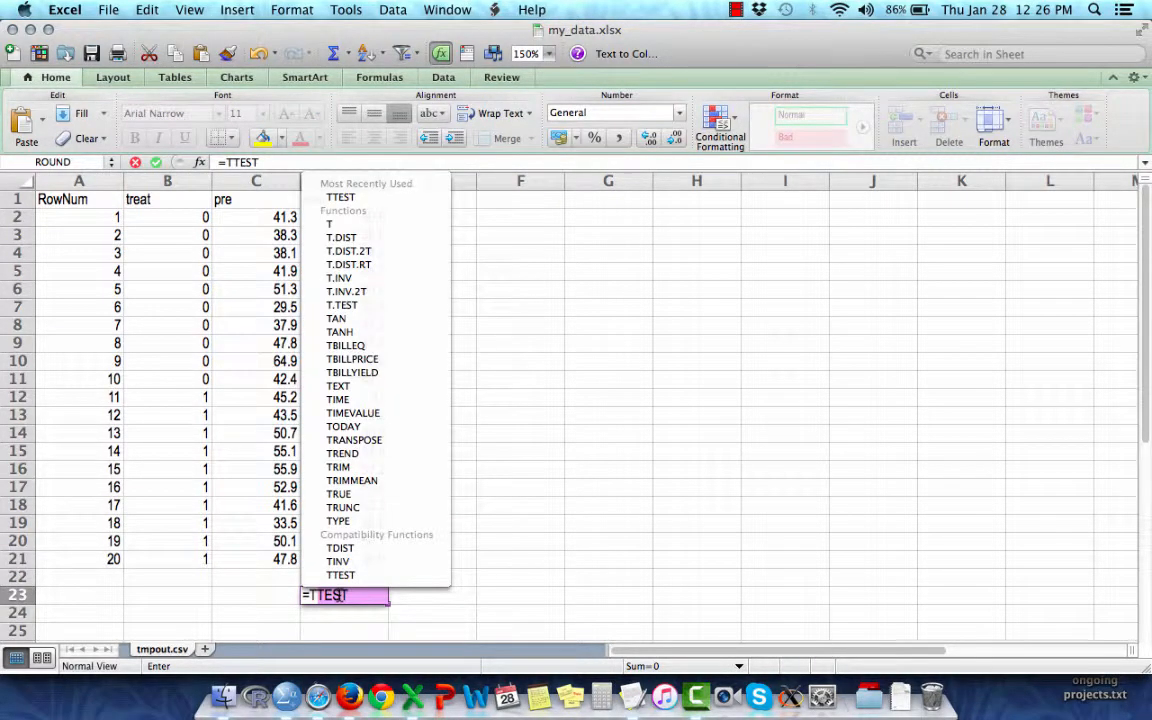
text(()
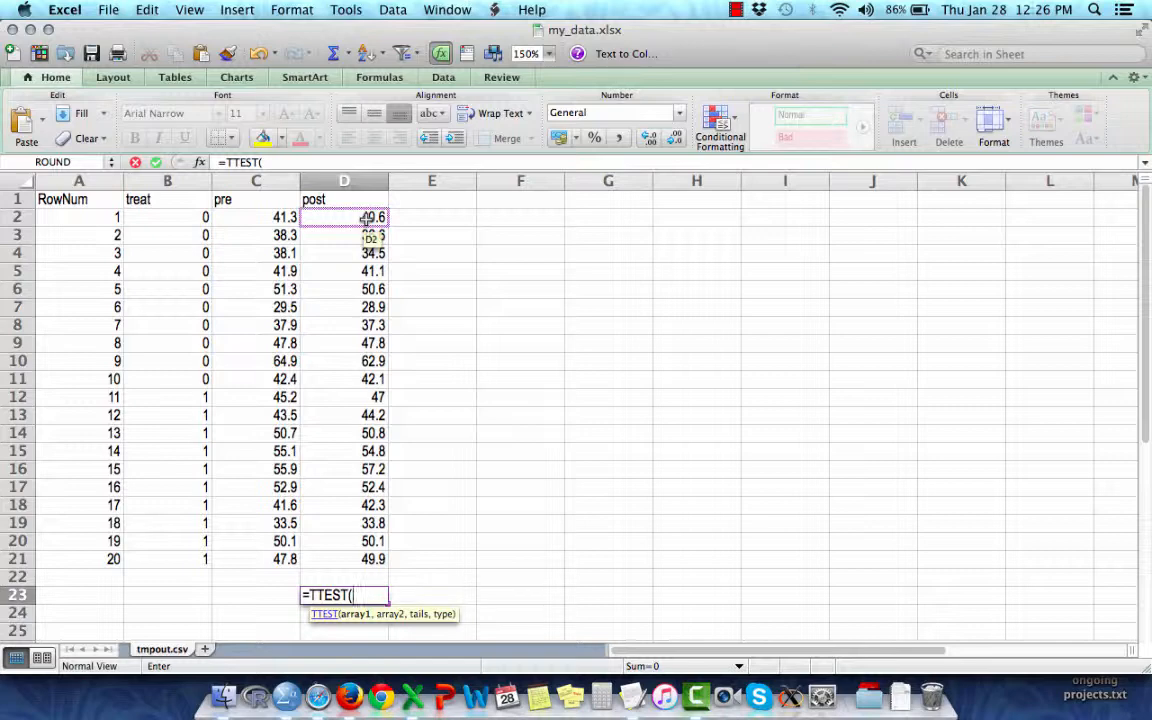
drag(365, 217, 346, 381)
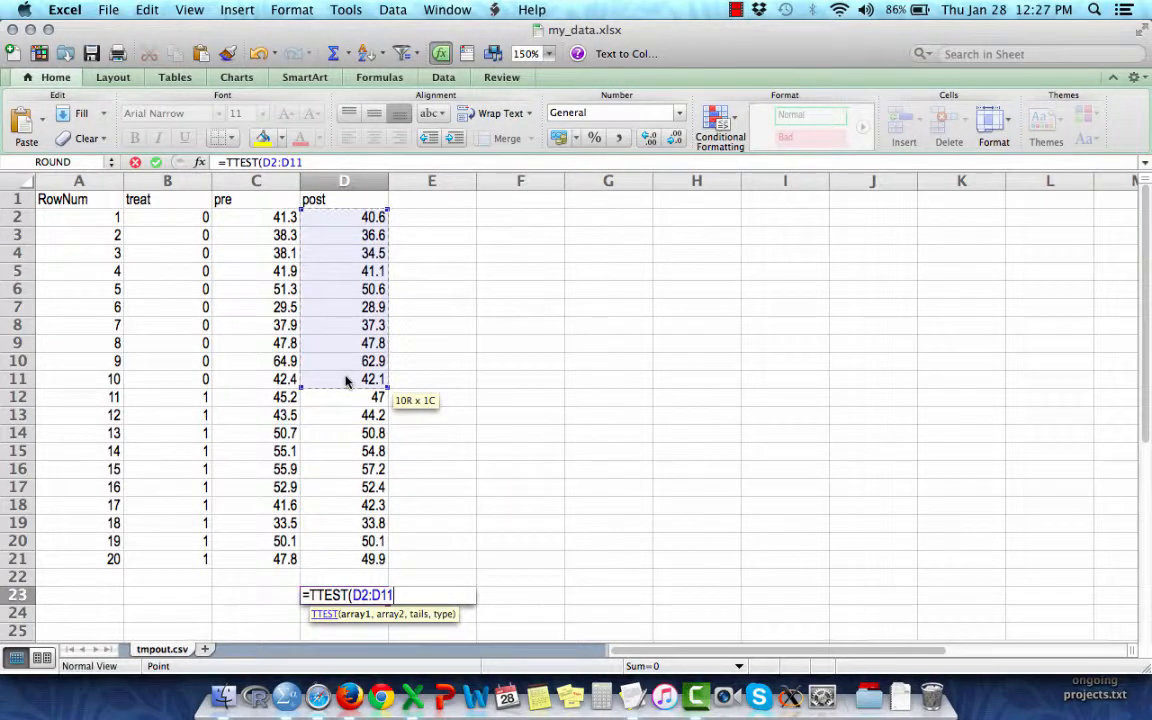
text(,)
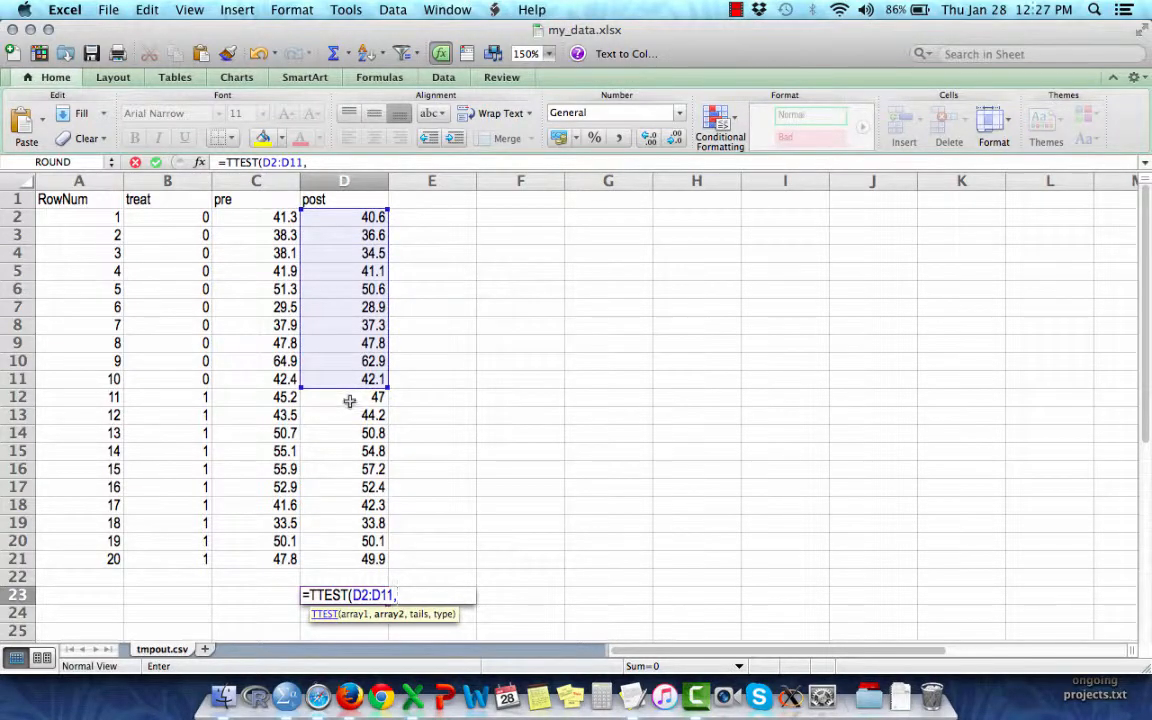
drag(349, 401, 345, 555)
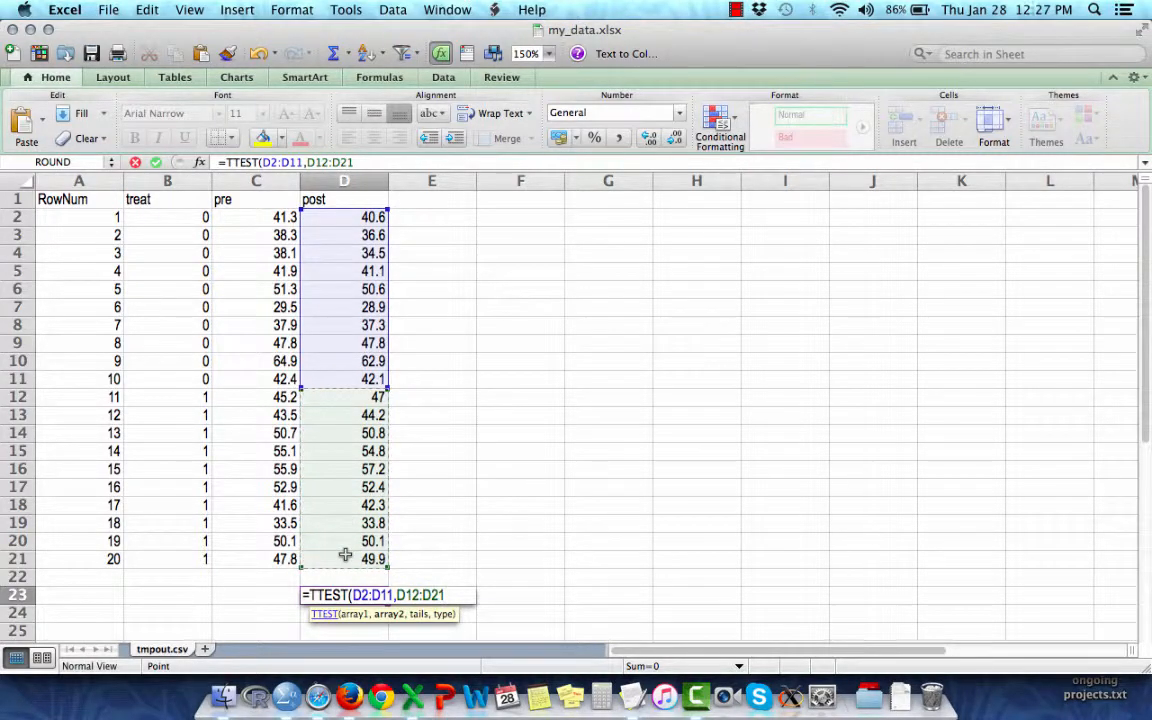
text(,2)
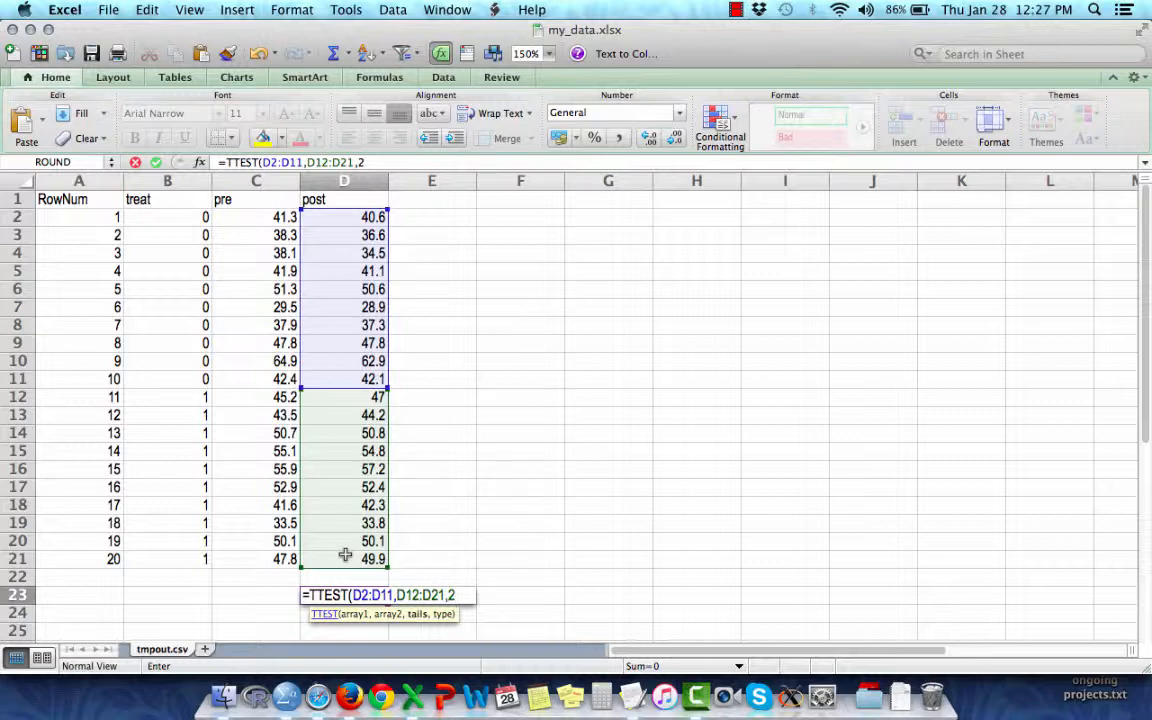
text(,)
Consult the TTEST function help on the type argument and complete the formula with type 2 for equal variances
click(324, 614)
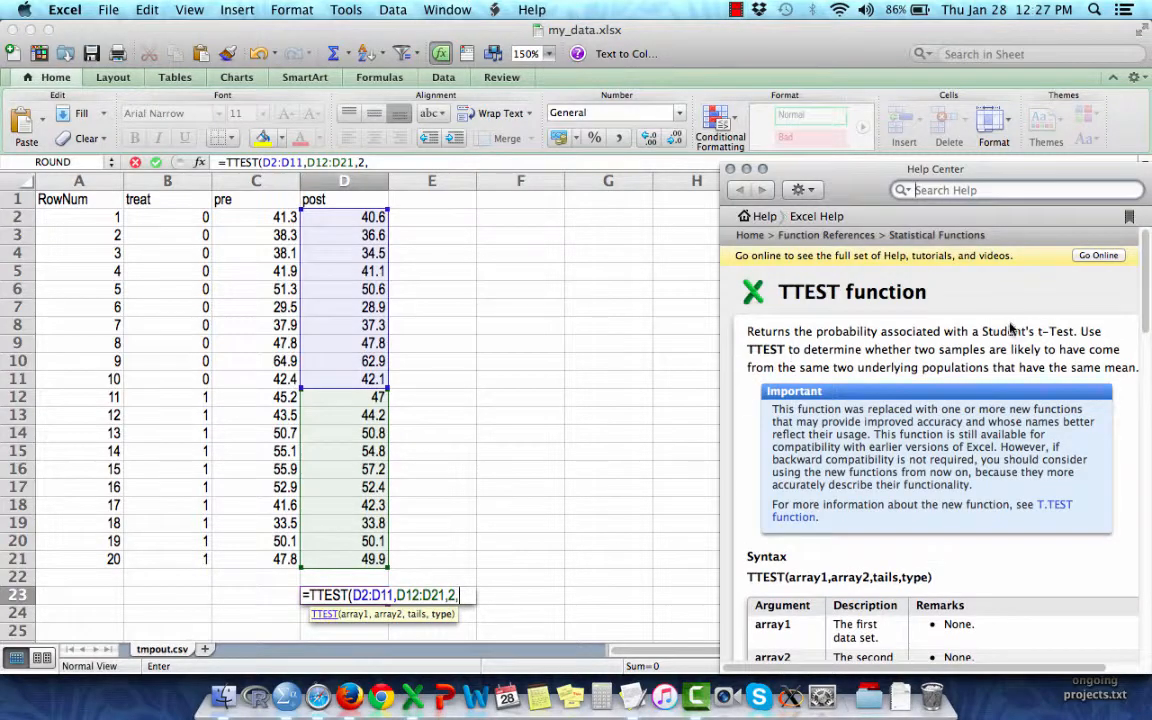
scroll(975, 365, down, 10)
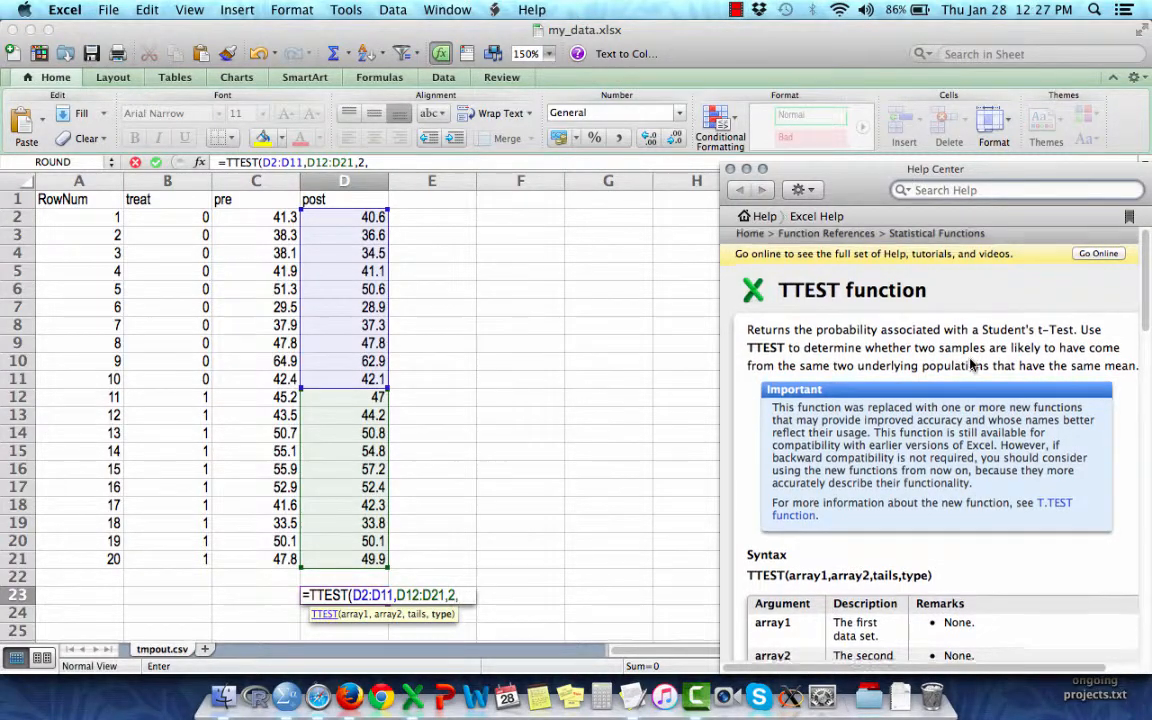
scroll(969, 360, down, 4)
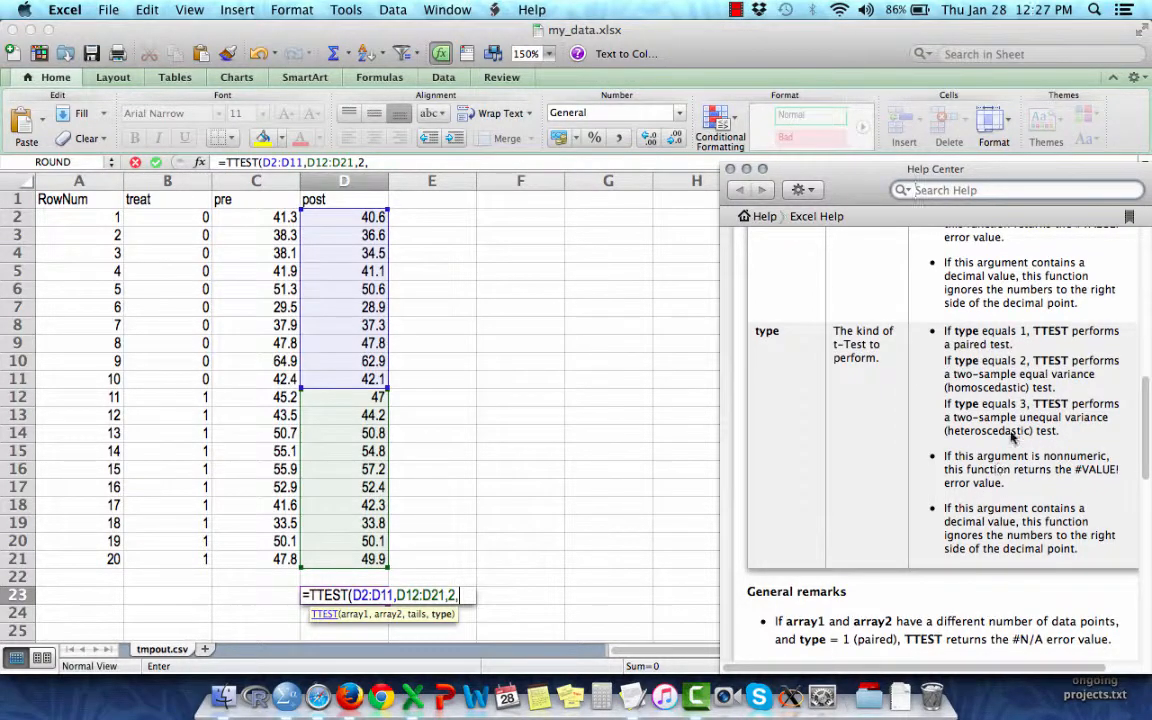
click(730, 169)
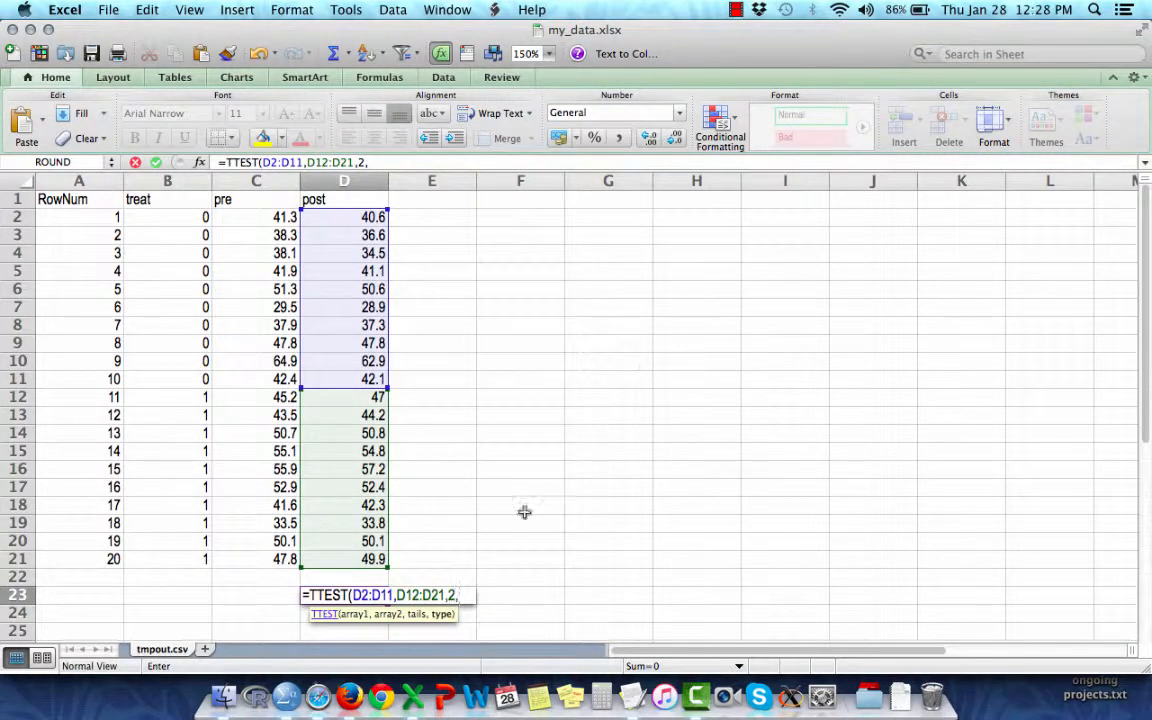
text(2))
key(Return)
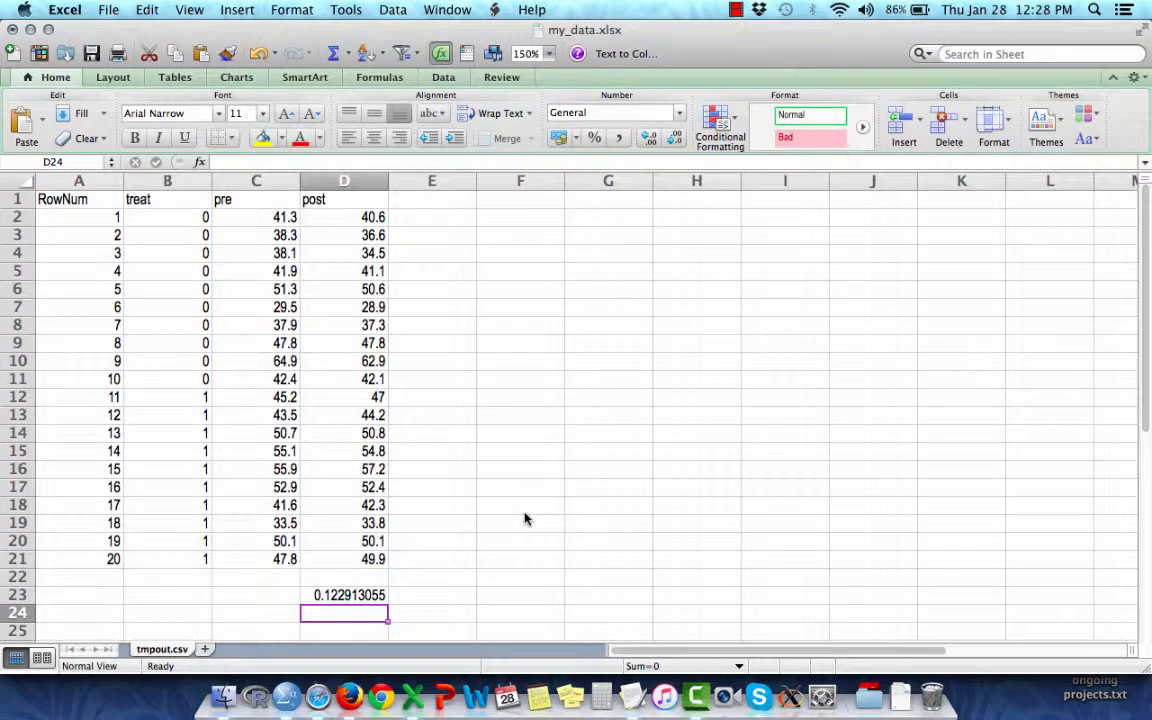
Copy the t-test formula from D23 into C23 for the pre values and check the ranges it references
click(350, 597)
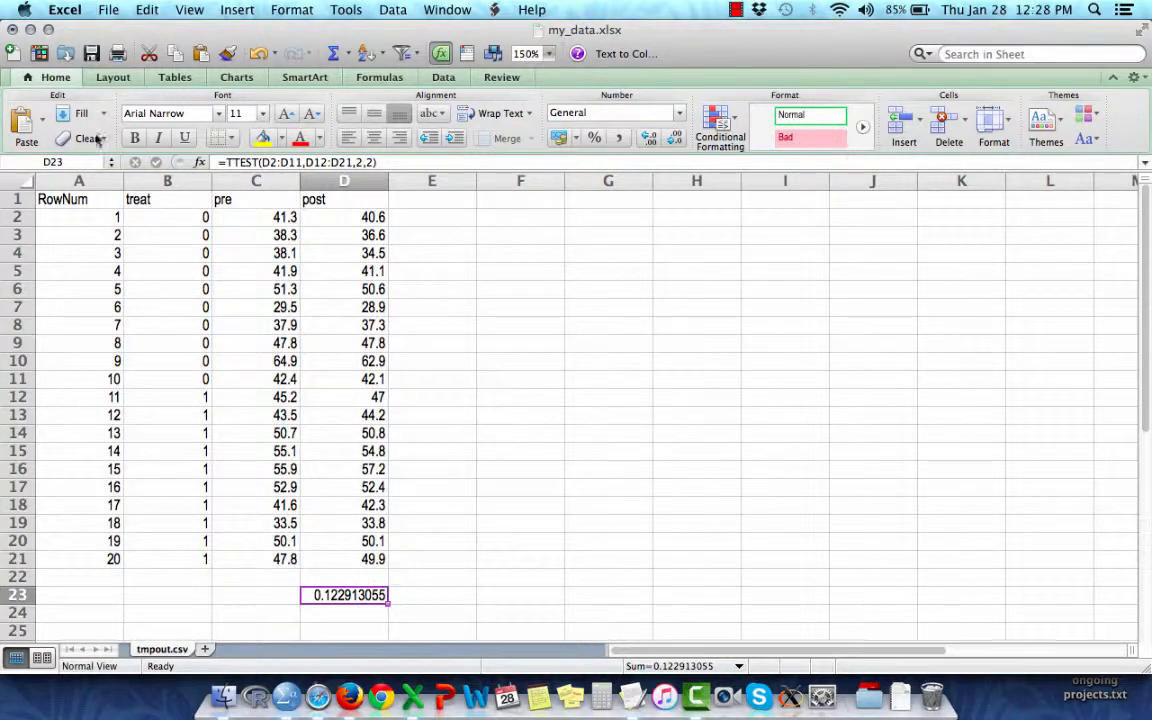
click(140, 10)
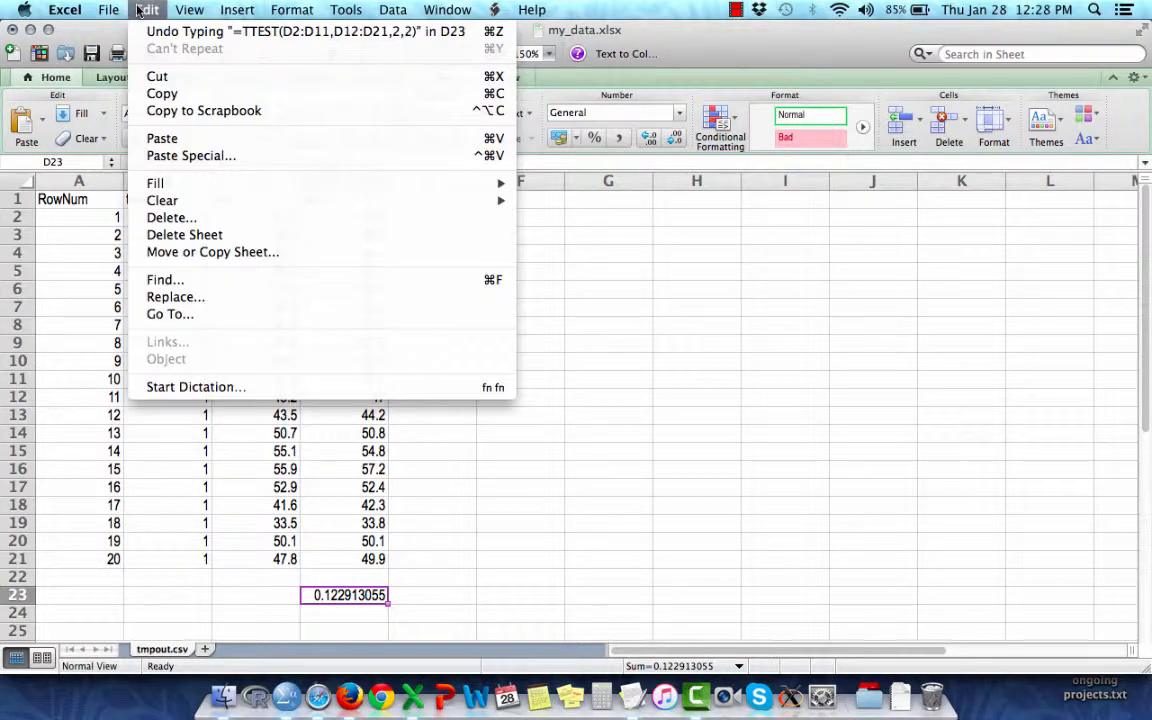
click(160, 95)
key(Left)
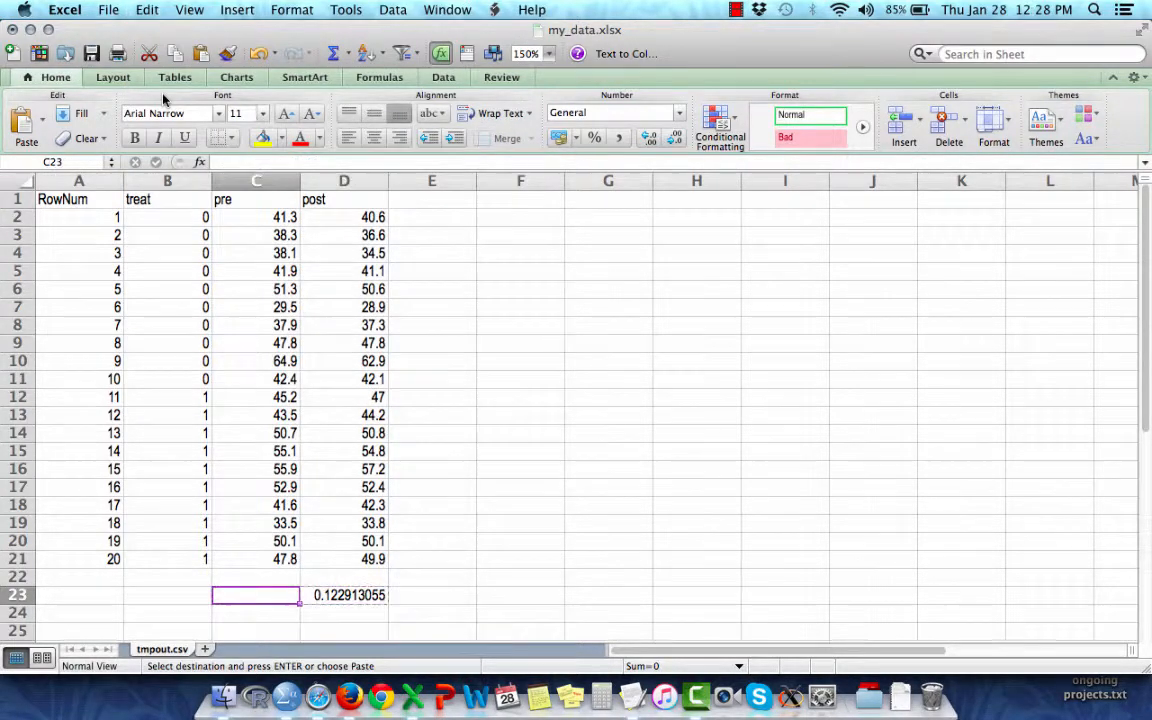
click(148, 12)
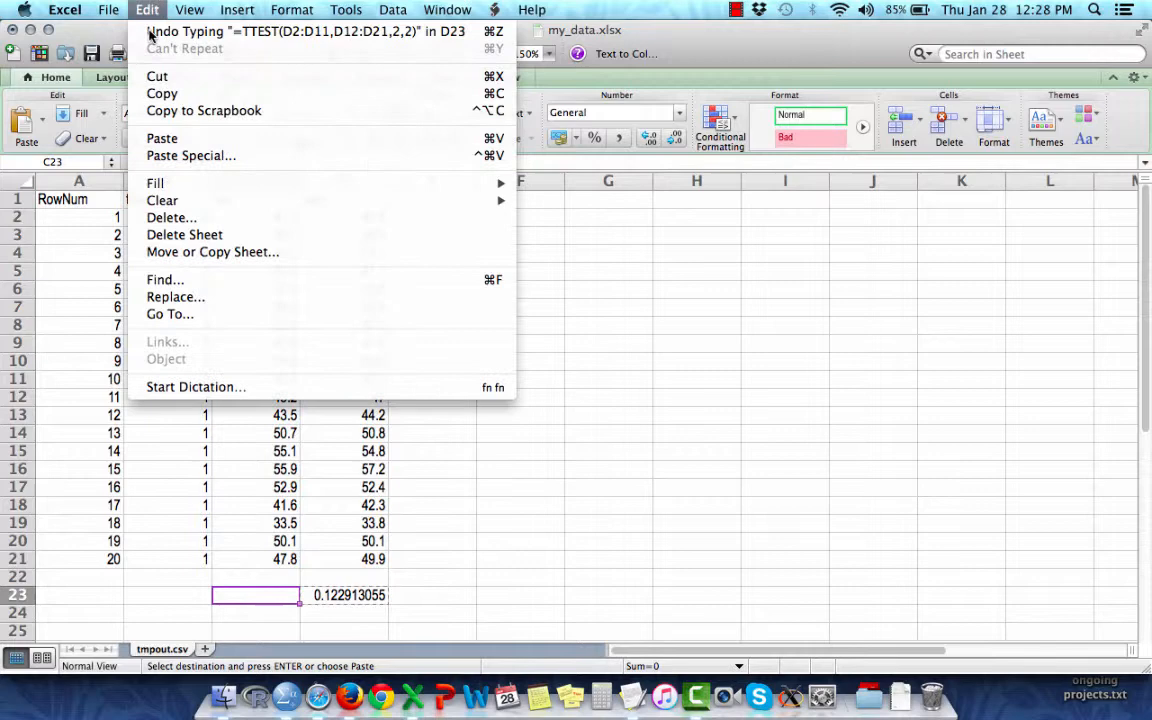
click(165, 138)
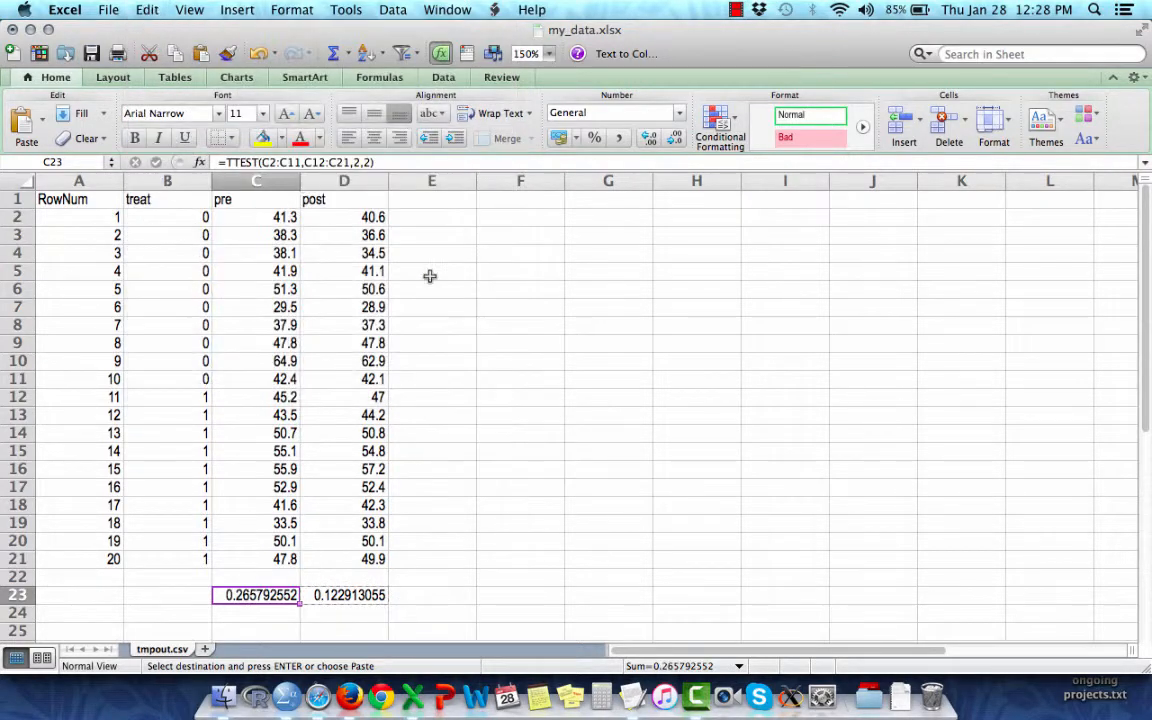
double_click(298, 598)
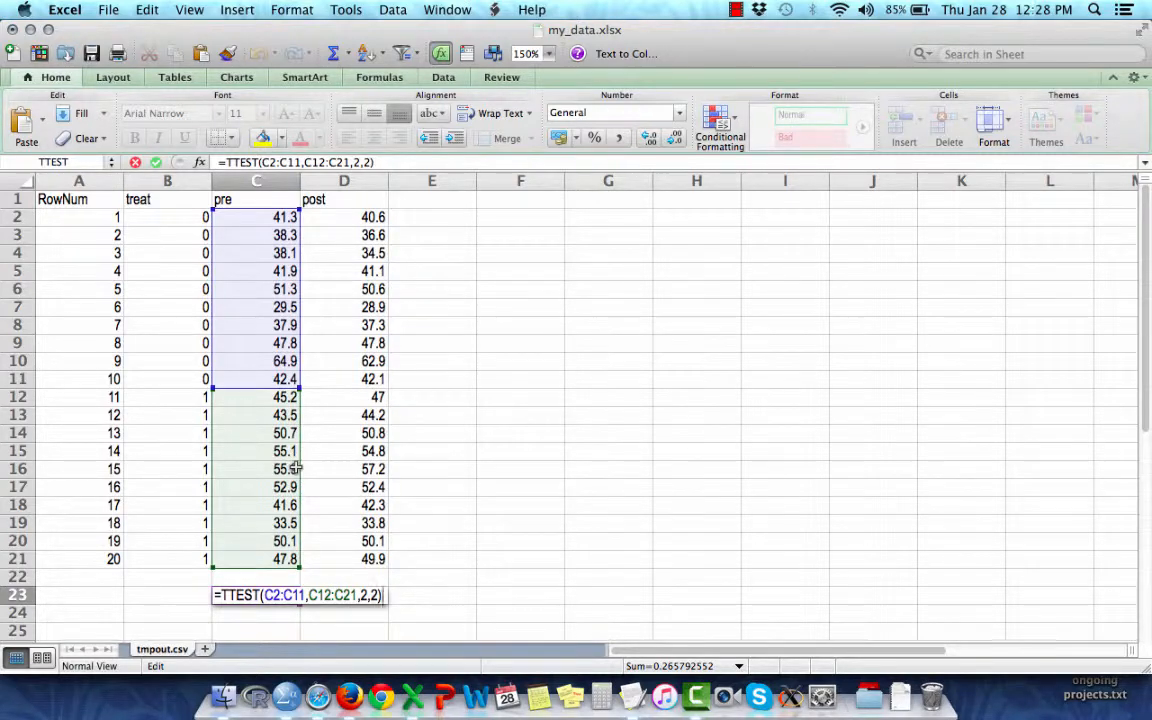
key(Return)
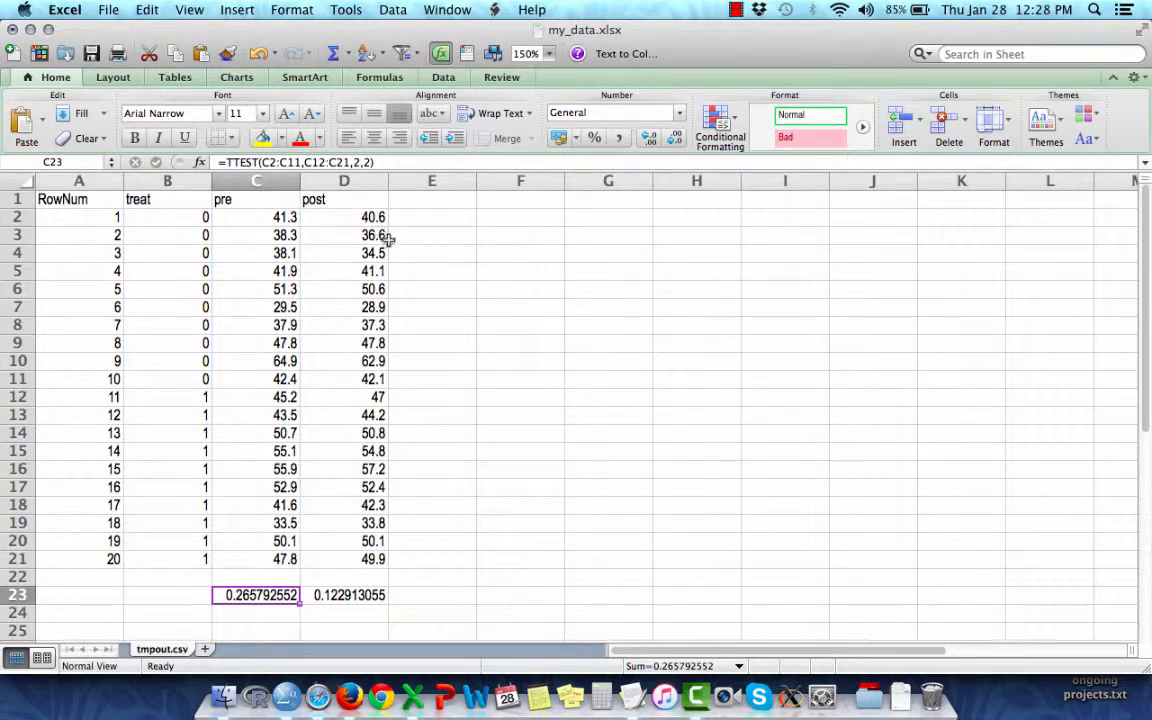
Enter a two-tailed paired t-test in F2 comparing pre with post, using =ttest(C2:C21,D2:D21,2,1)
click(540, 220)
text(=ttest()
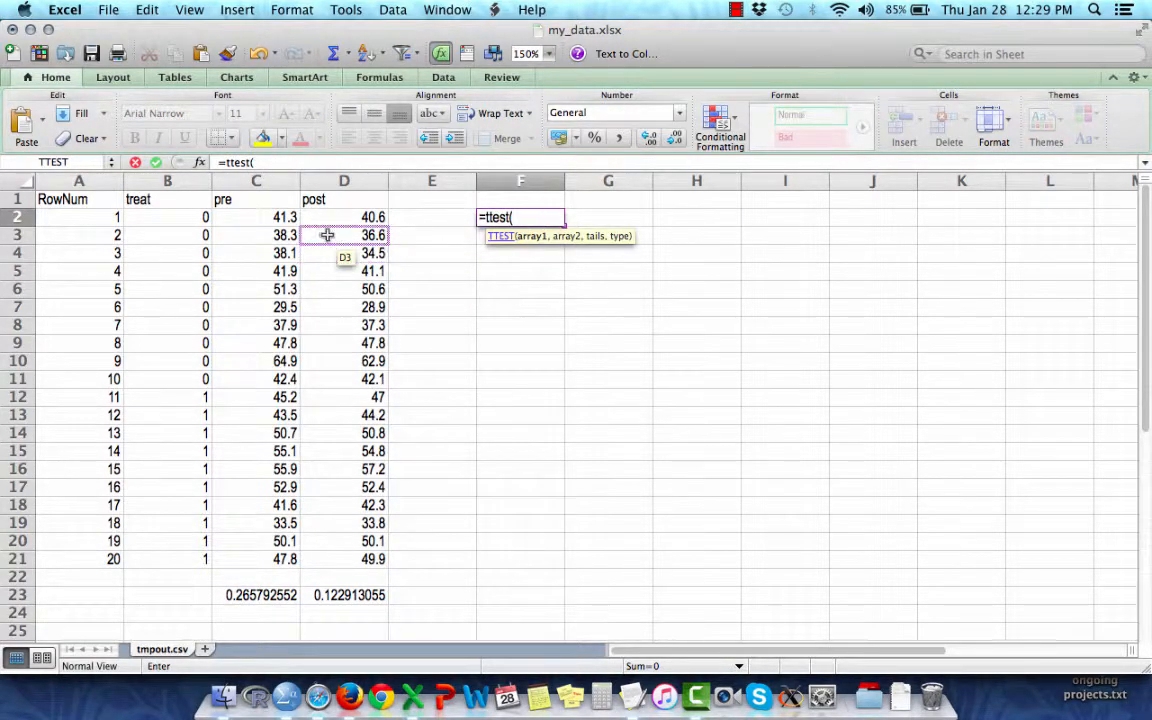
click(265, 217)
drag(264, 217, 270, 562)
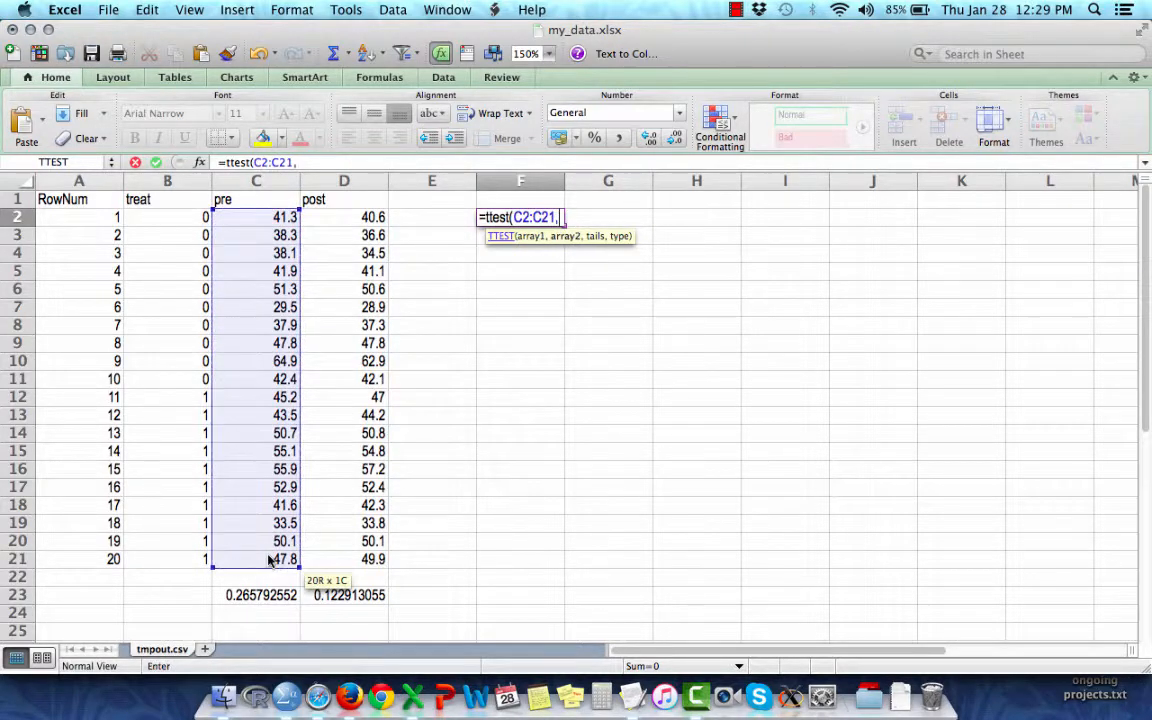
text(,)
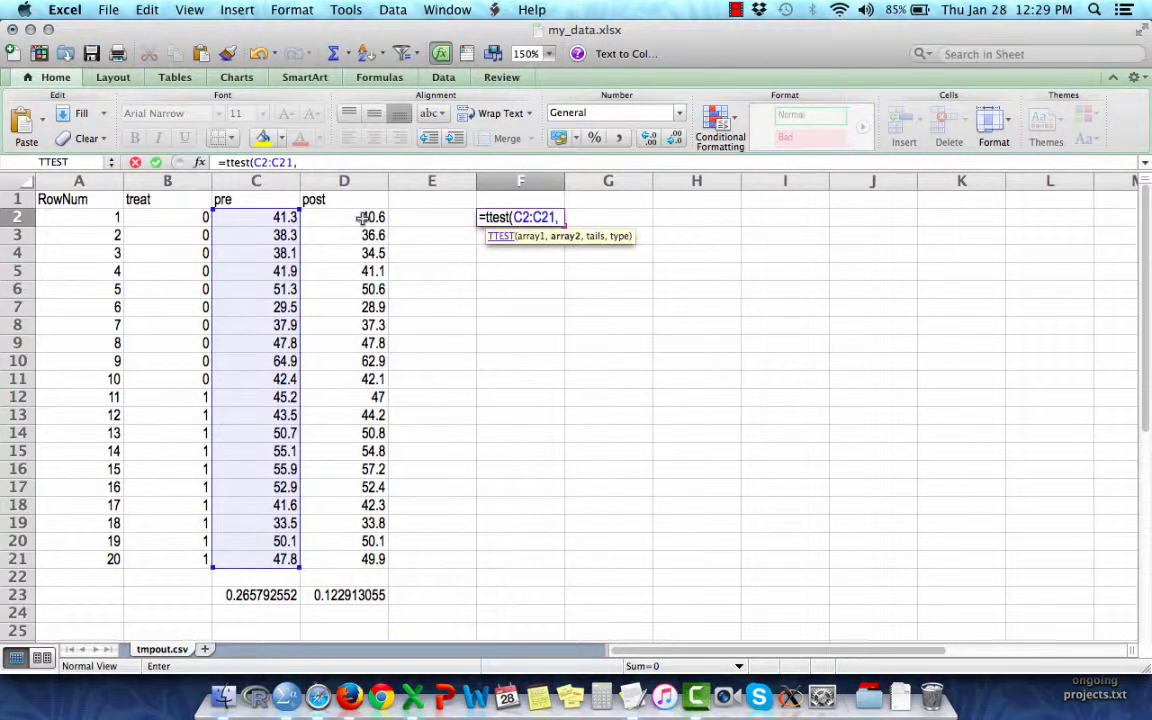
drag(364, 217, 373, 559)
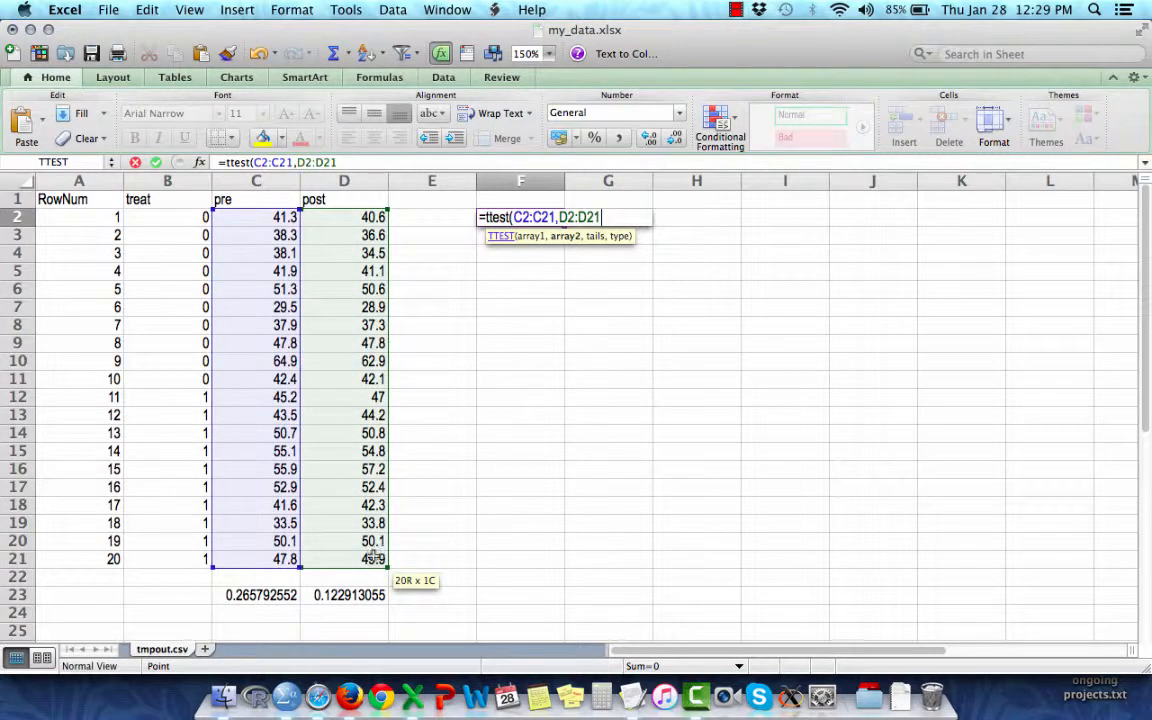
text(,2)
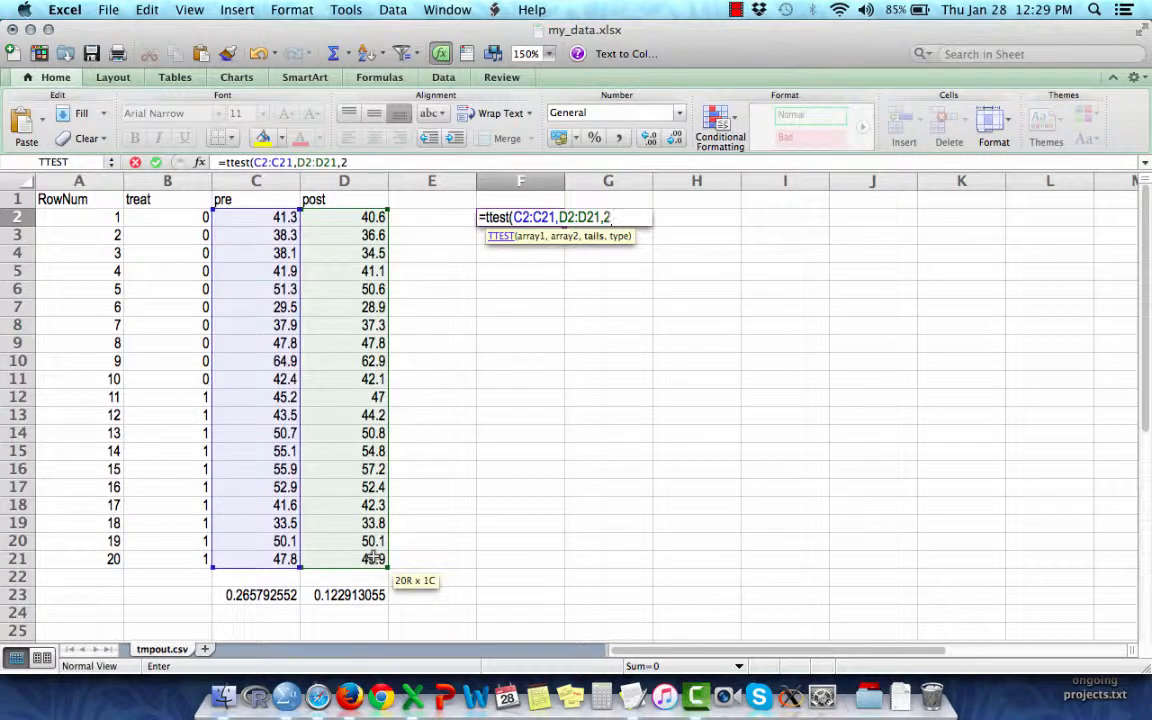
text(,1)
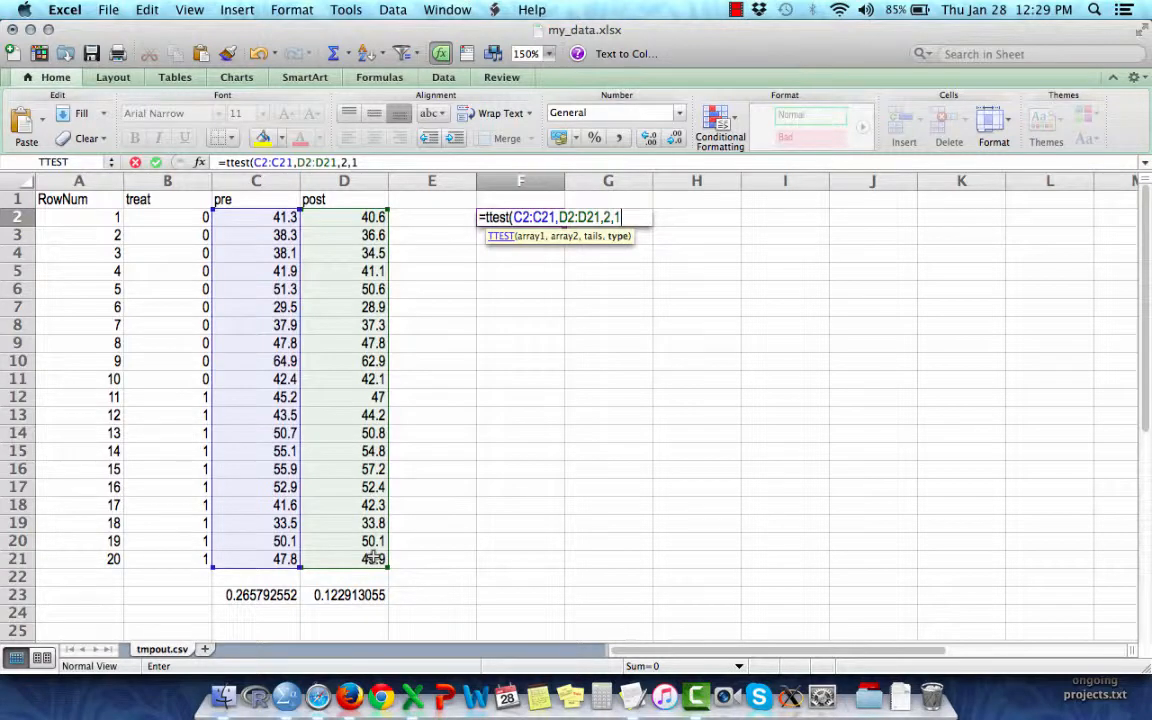
text())
key(Return)
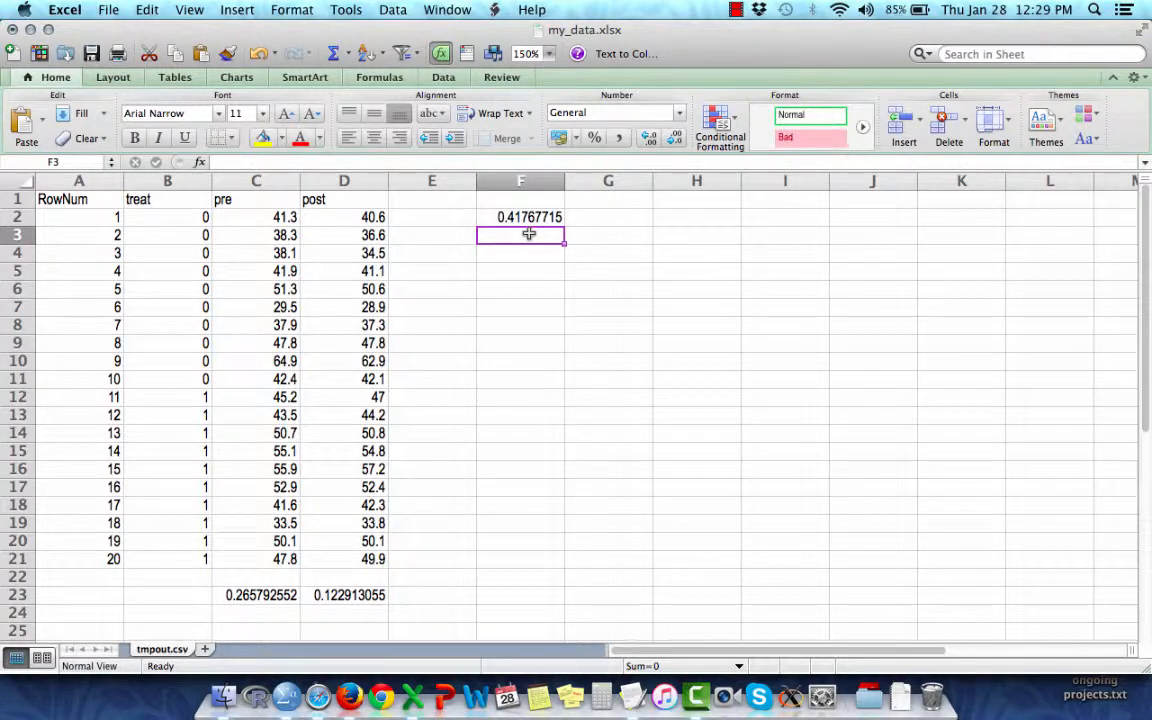
Switch to SPSS Statistics to examine the two-tailed significance in the Paired Samples Test table, and return to Excel
key(super+Tab)
key(super+Tab)
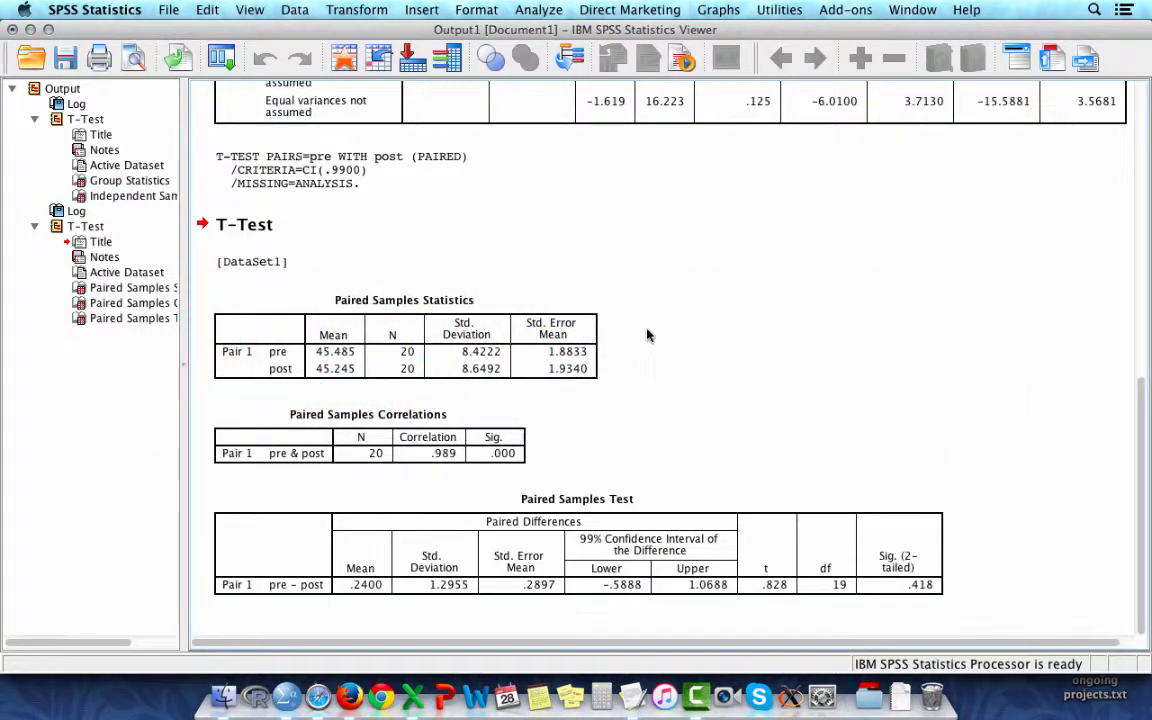
click(845, 522)
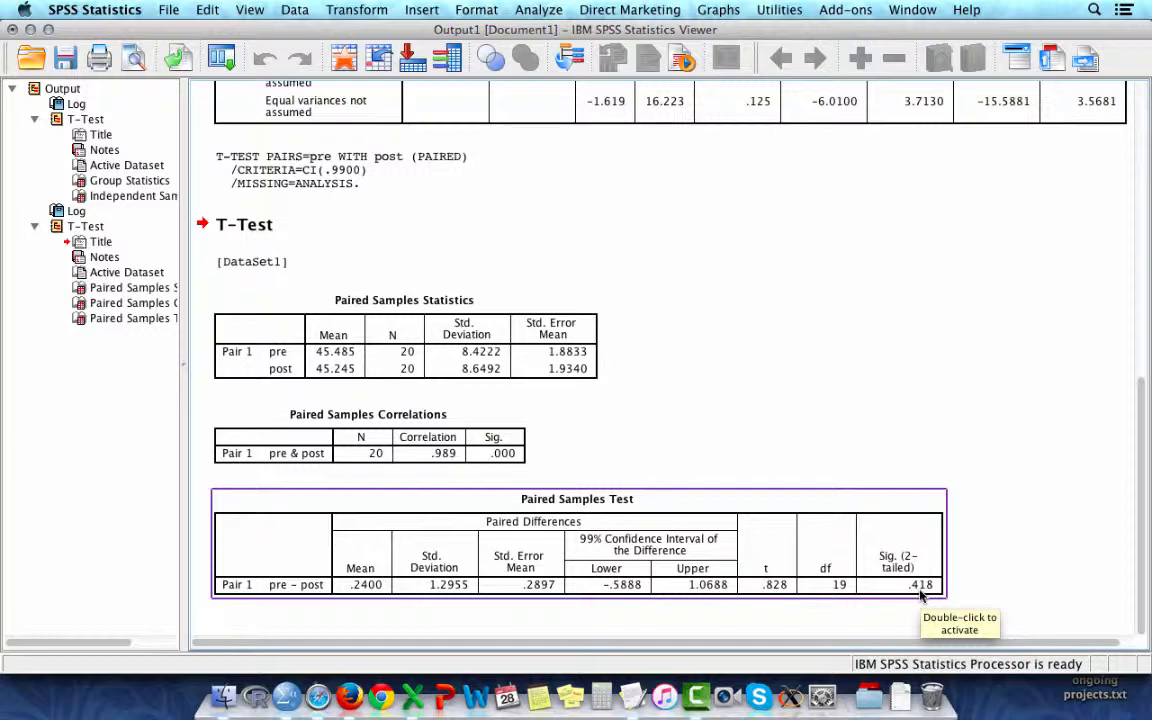
key(super+Tab)
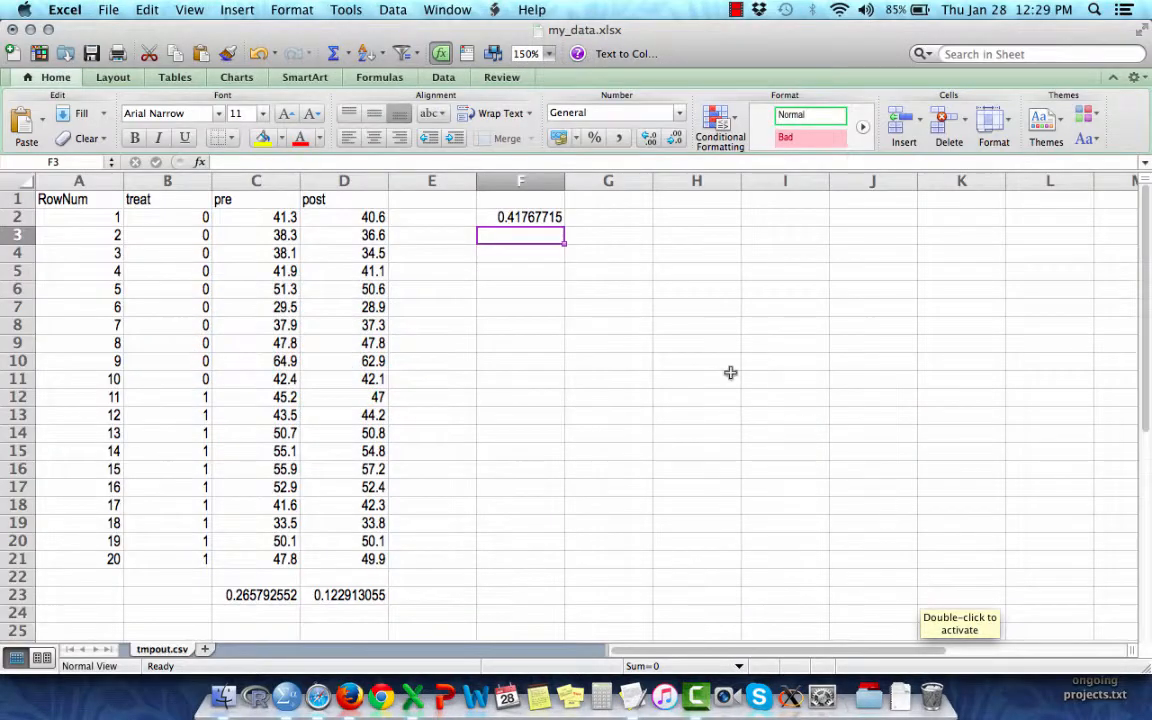
Compare the D23 result with the equal-variances significance in the Independent Samples Test table in SPSS, and return to Excel
click(344, 594)
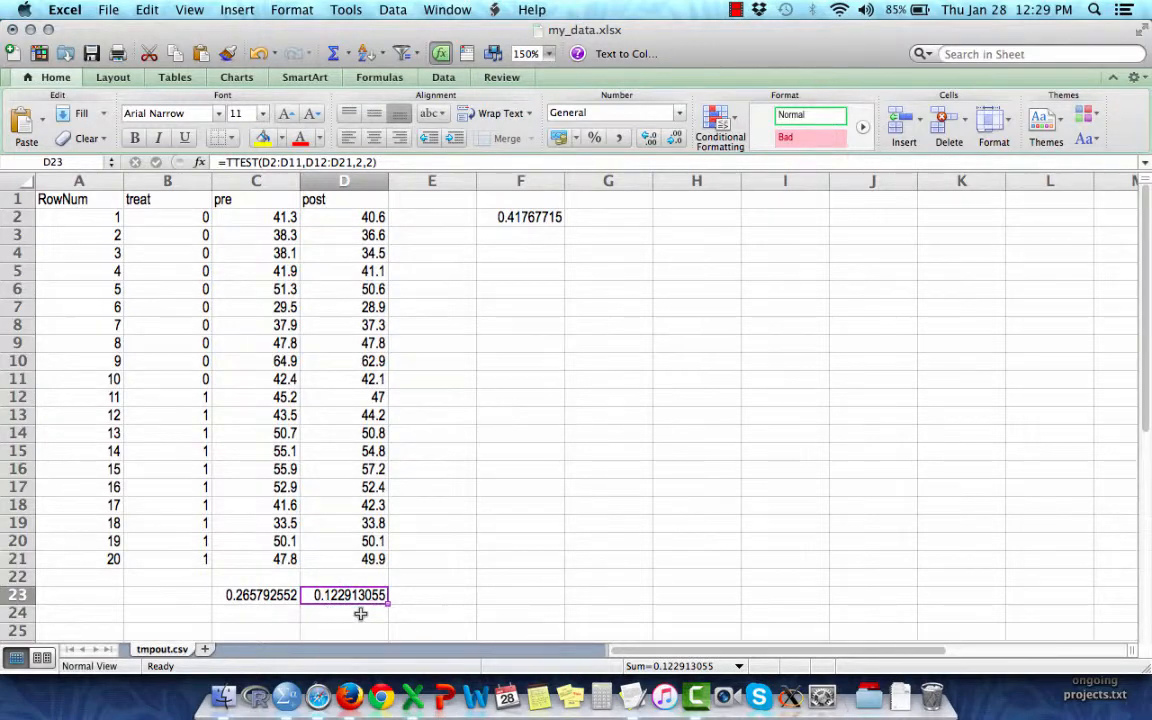
key(super+Tab)
scroll(757, 248, up, 3)
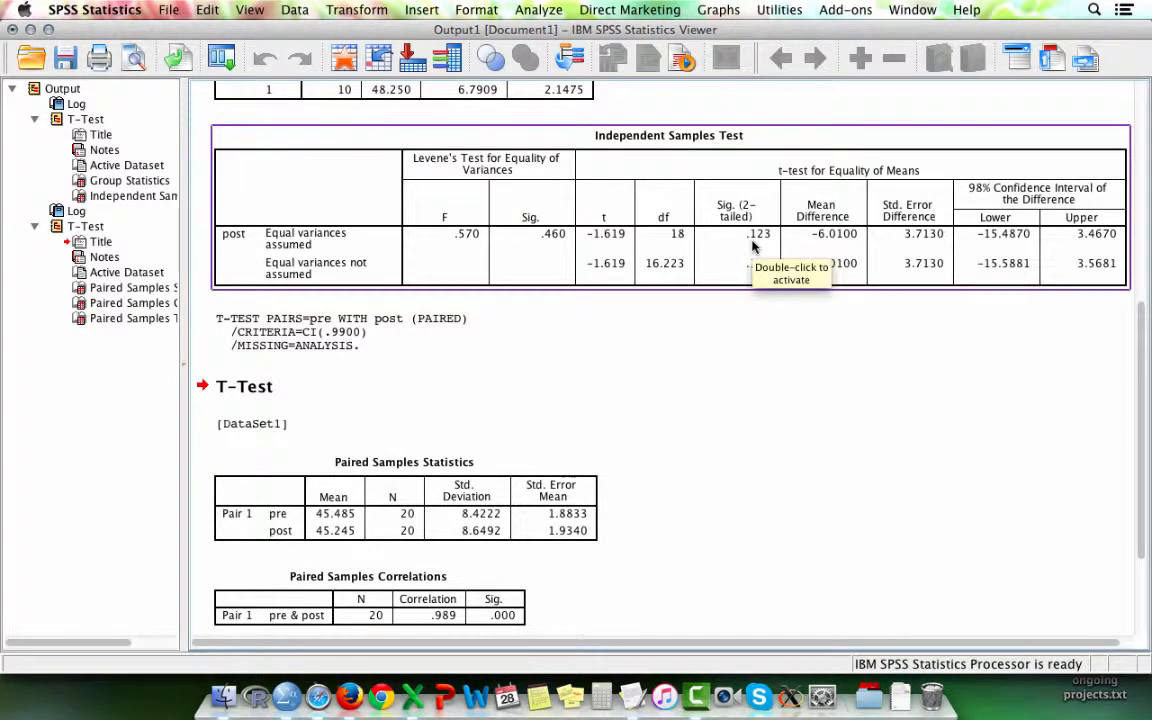
key(super+Tab)
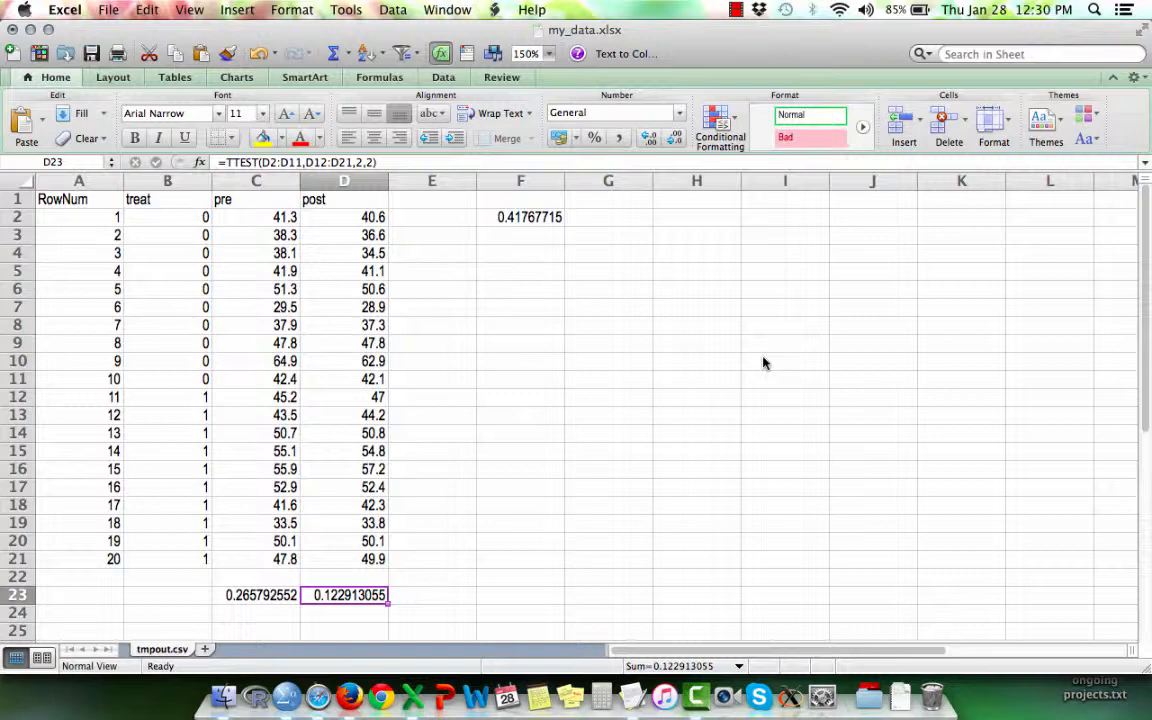
Add the column header diff in E1, next to the post column
key(Up)
key(Up)
key(Up)
key(Up)
key(Up)
key(Up)
key(Up)
key(Up)
key(Up)
key(Up)
key(Up)
key(Up)
key(Up)
key(Up)
key(Up)
key(Up)
key(Up)
key(Up)
key(Up)
key(Up)
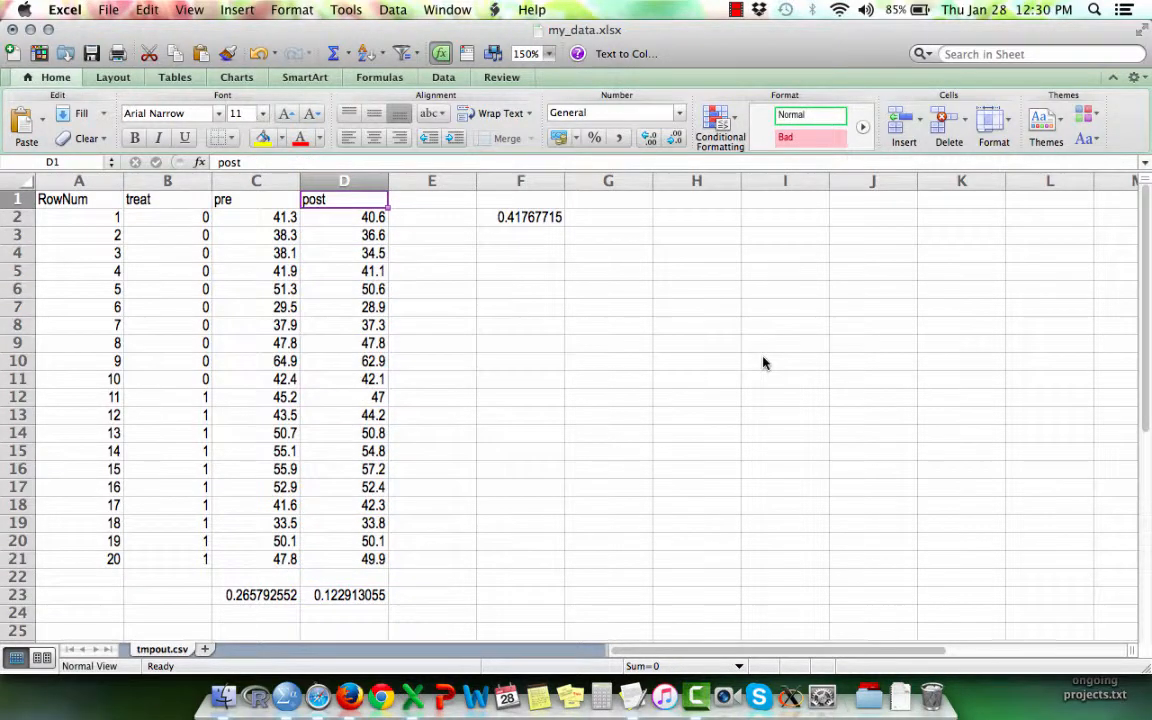
key(Right)
text(d)
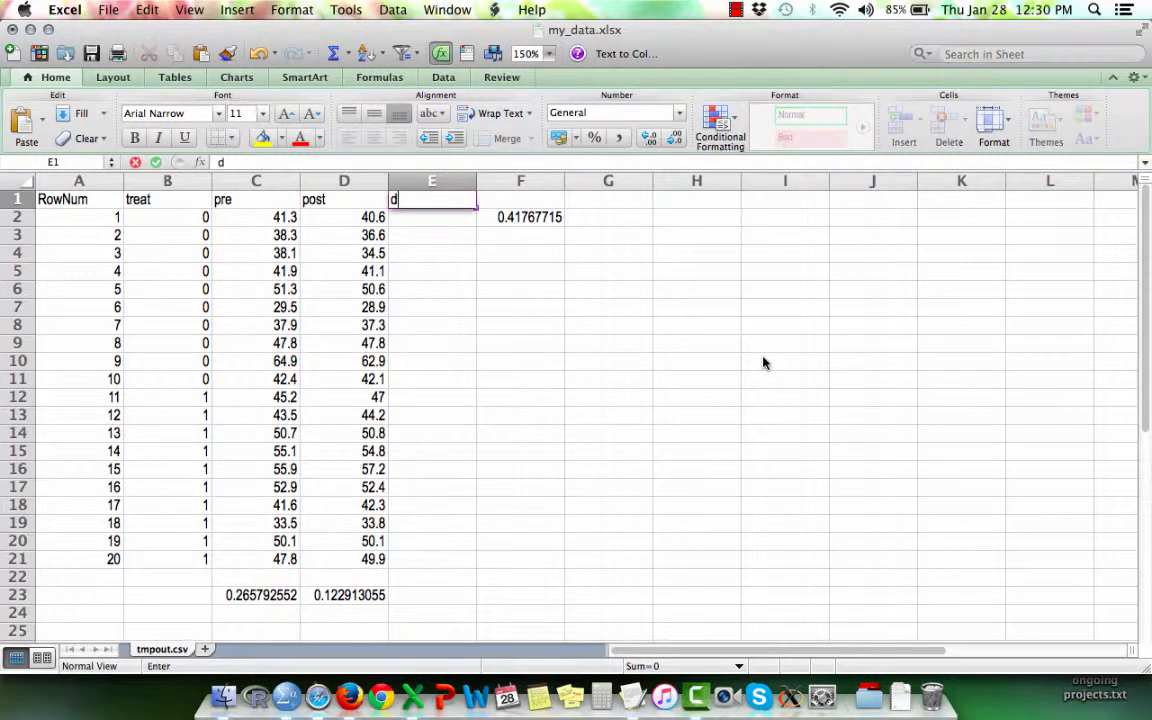
text(iff)
key(Return)
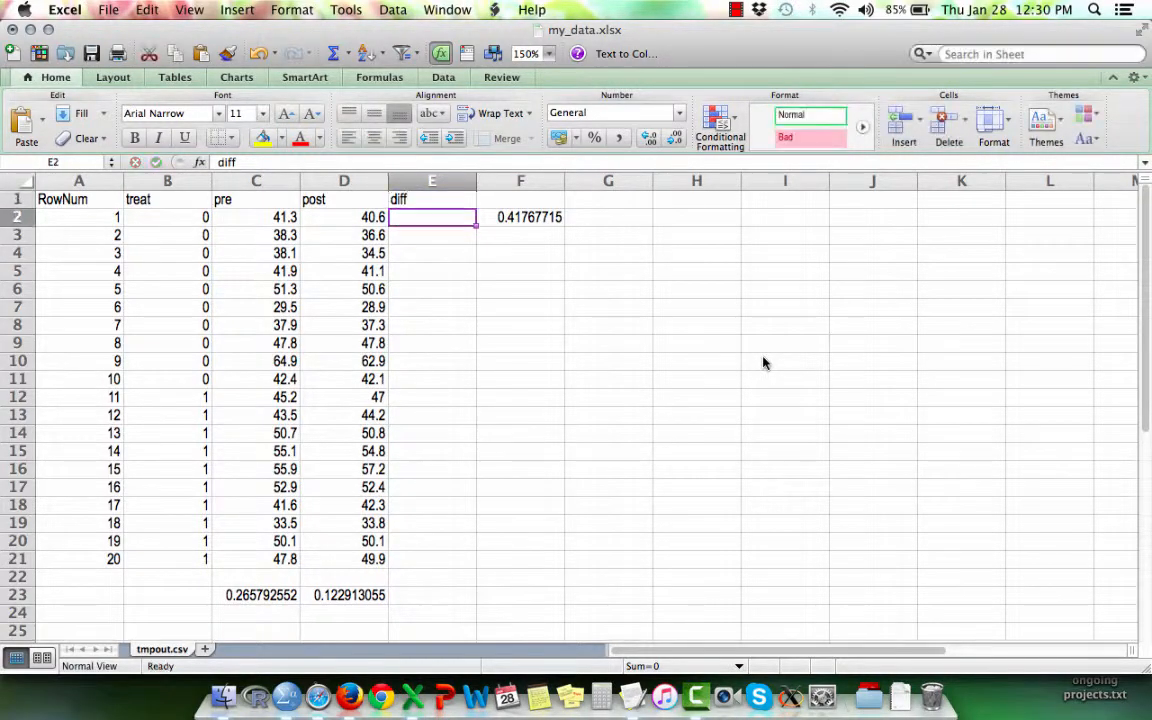
Enter the formula =D2-C2 in E2 to calculate the first row's post minus pre difference
text(=)
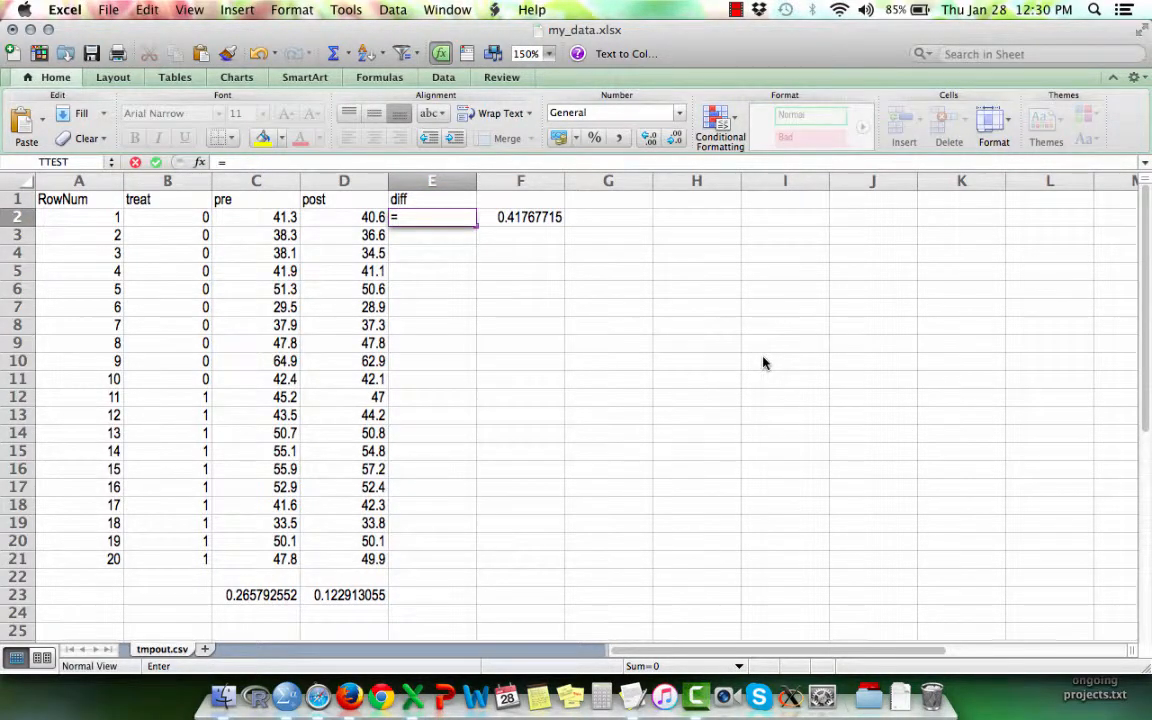
key(Left)
text(-)
key(Left)
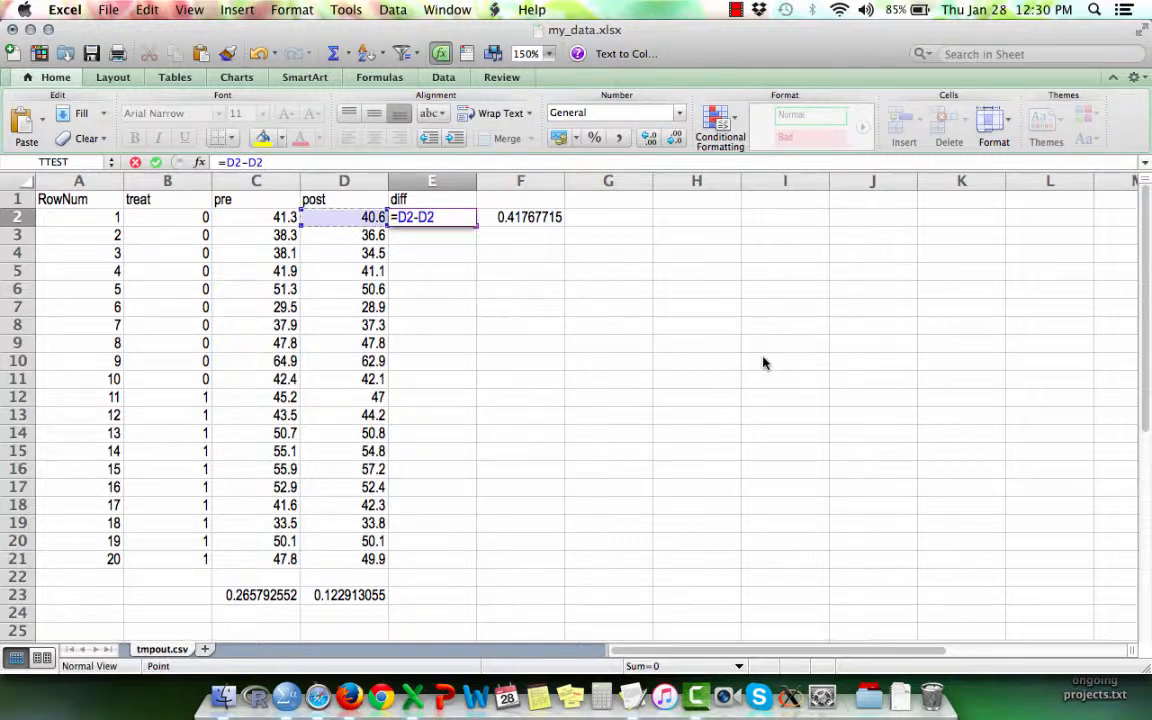
key(Left)
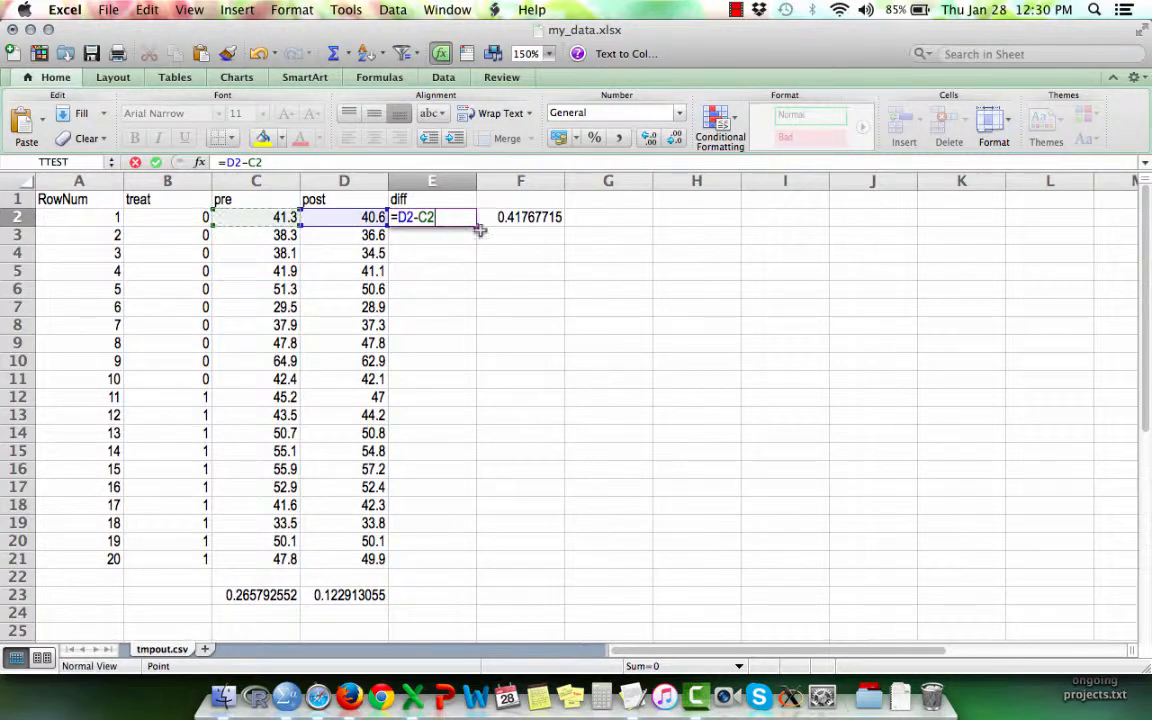
key(Return)
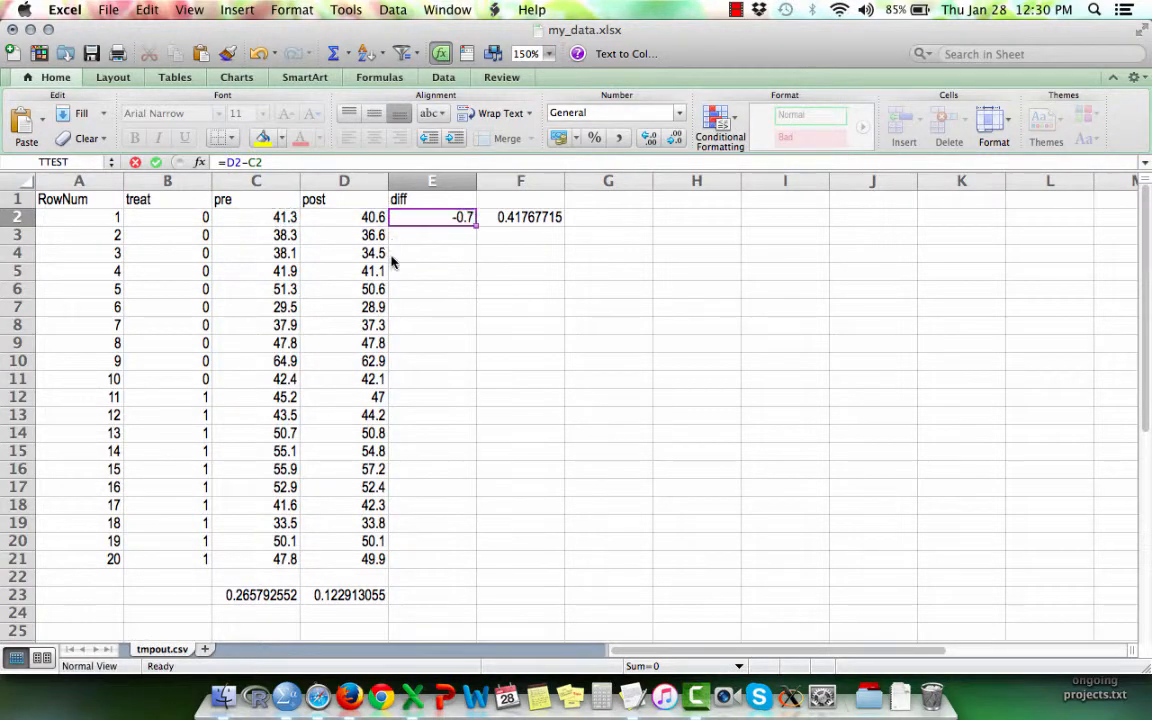
Copy the difference formula from E2 down the diff column through E21
key(Up)
key(super+c)
key(shift+Down)
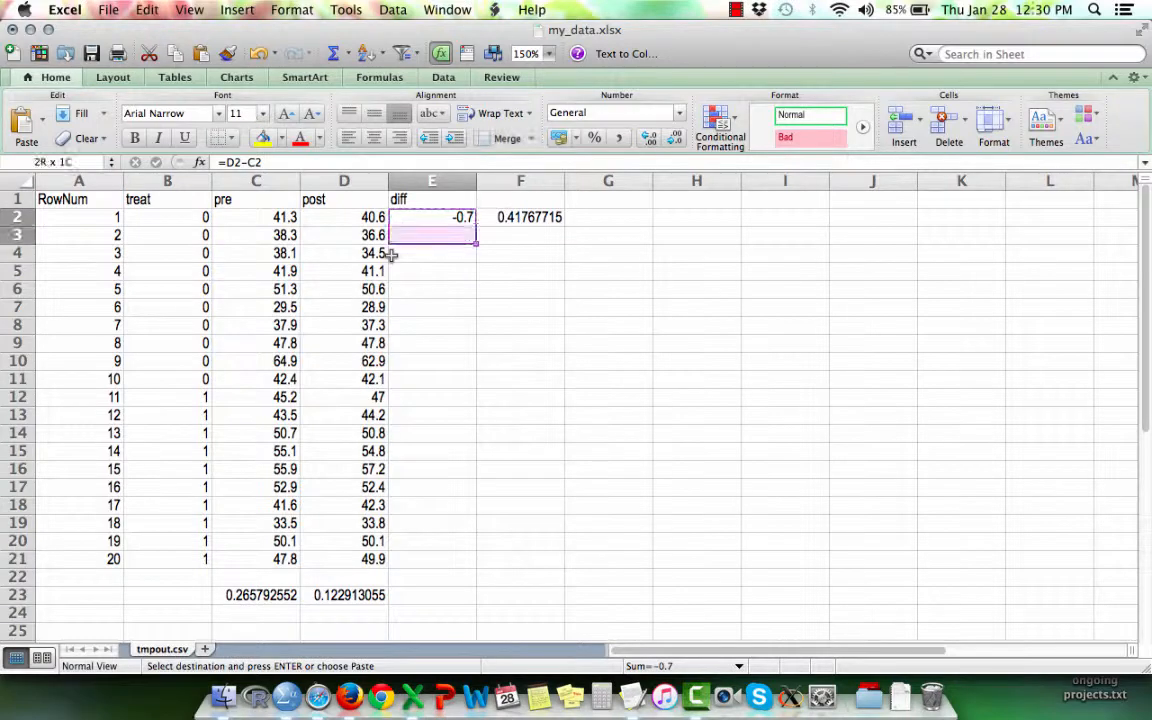
key(shift+Down)
key(shift+Down)
key(shift+Down)
key(shift+Down)
key(shift+Down)
key(shift+Down)
key(shift+Down)
key(shift+Down)
key(shift+Down)
key(shift+Down)
key(shift+Down)
key(shift+Down)
key(shift+Down)
key(shift+Down)
key(shift+Down)
key(shift+Down)
key(shift+Down)
key(shift+Down)
key(super+v)
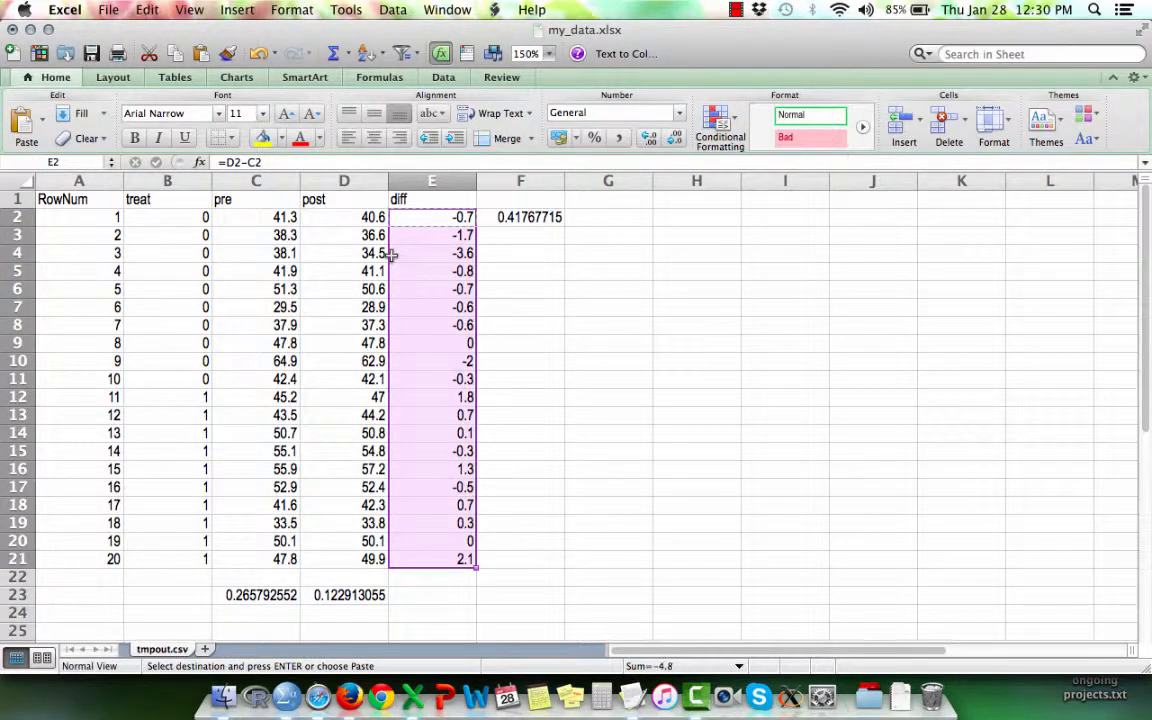
key(Escape)
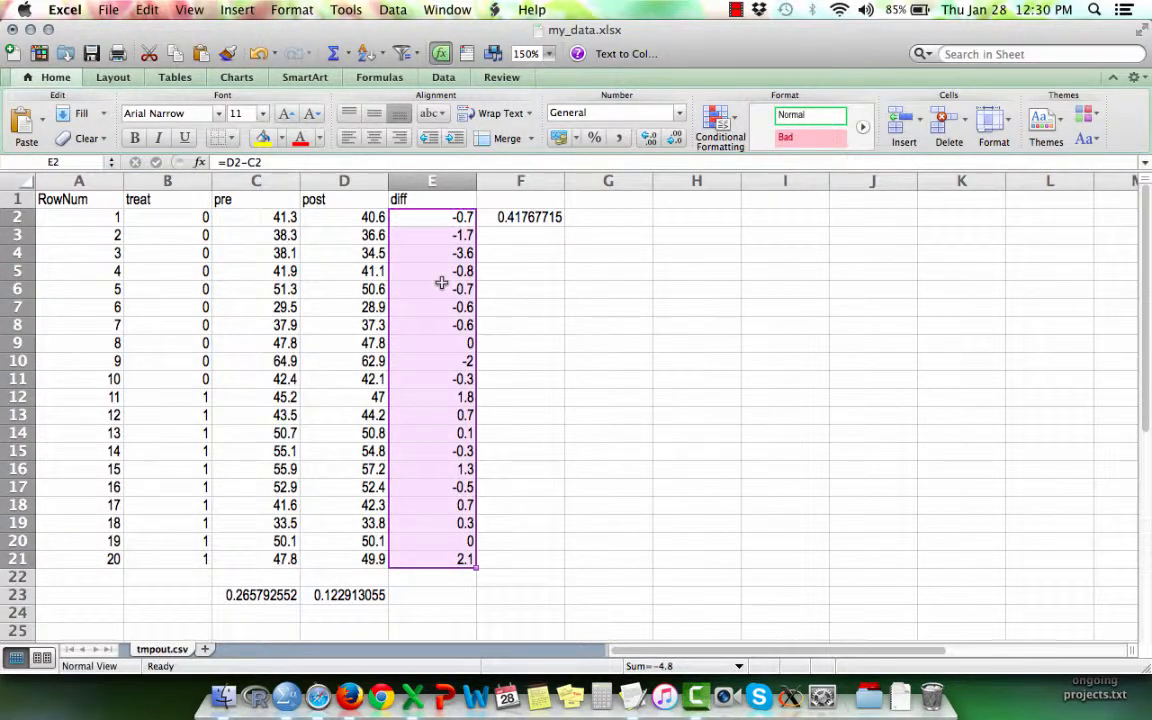
Copy the independent t-test formula from D23 to E23 for the diff column, and check both cells' formulas
click(350, 595)
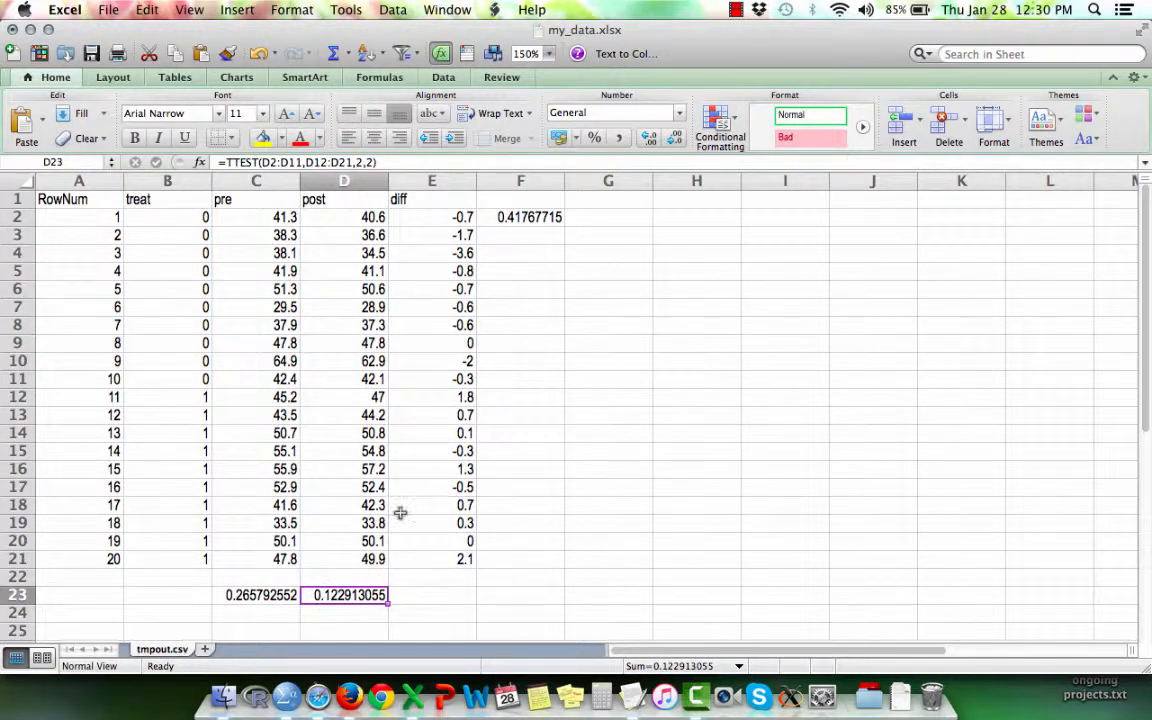
key(super+c)
key(Right)
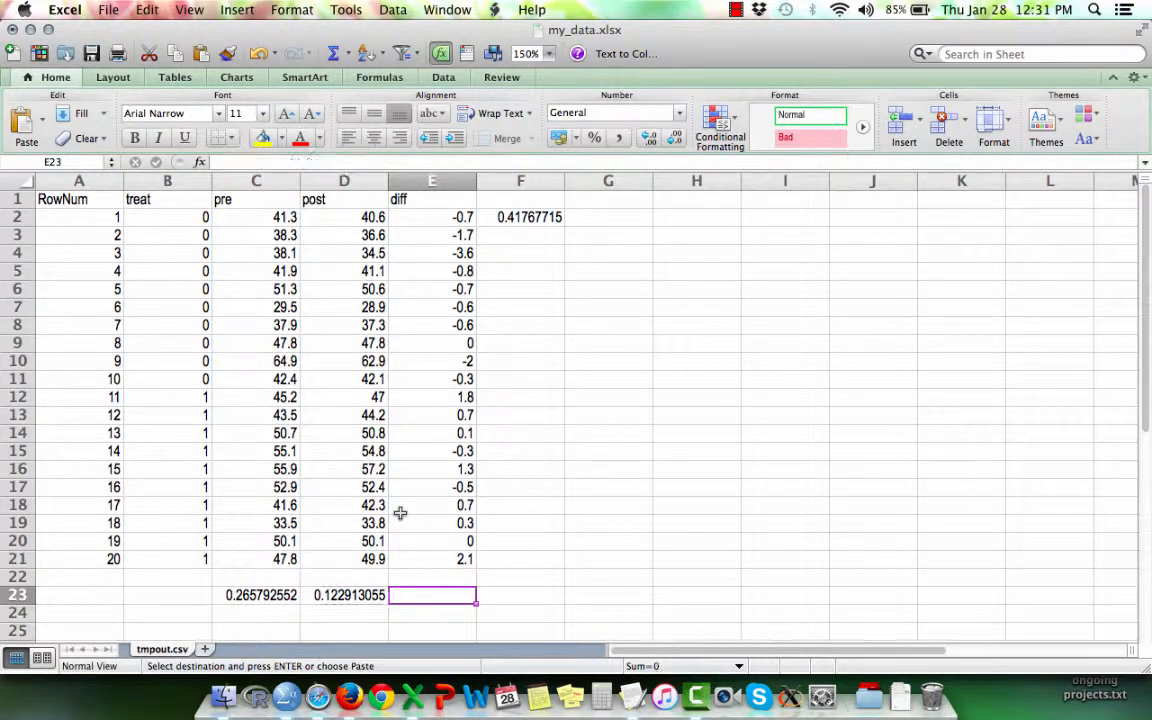
key(super+v)
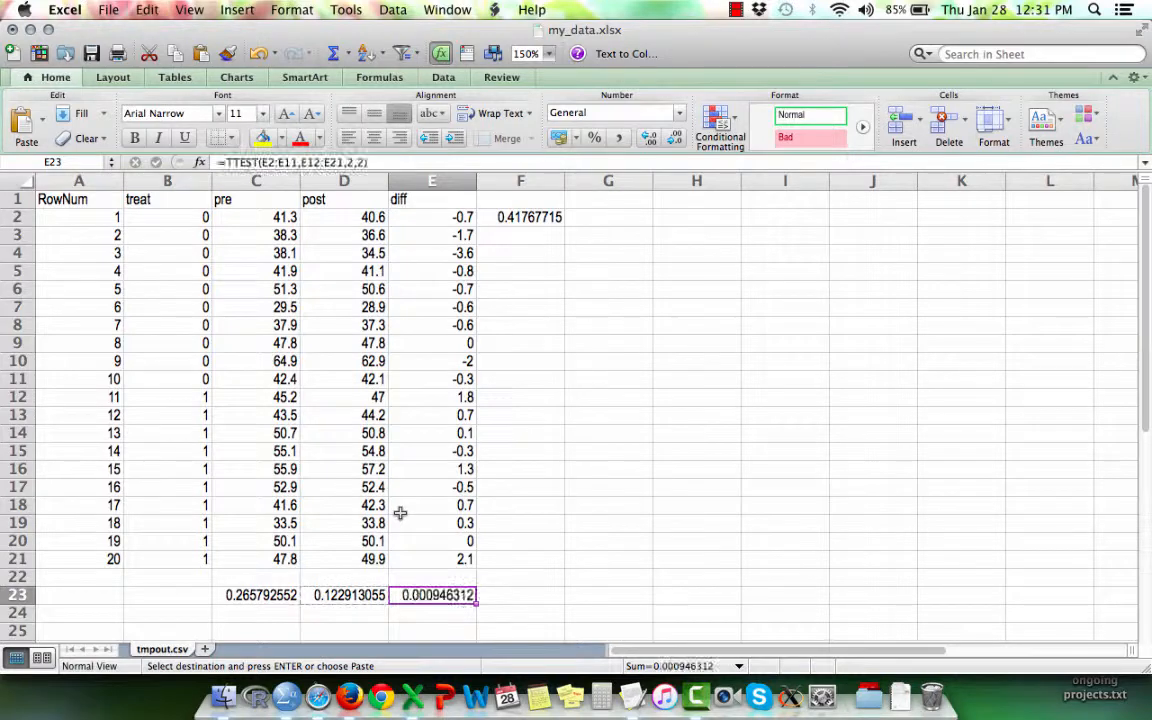
click(355, 596)
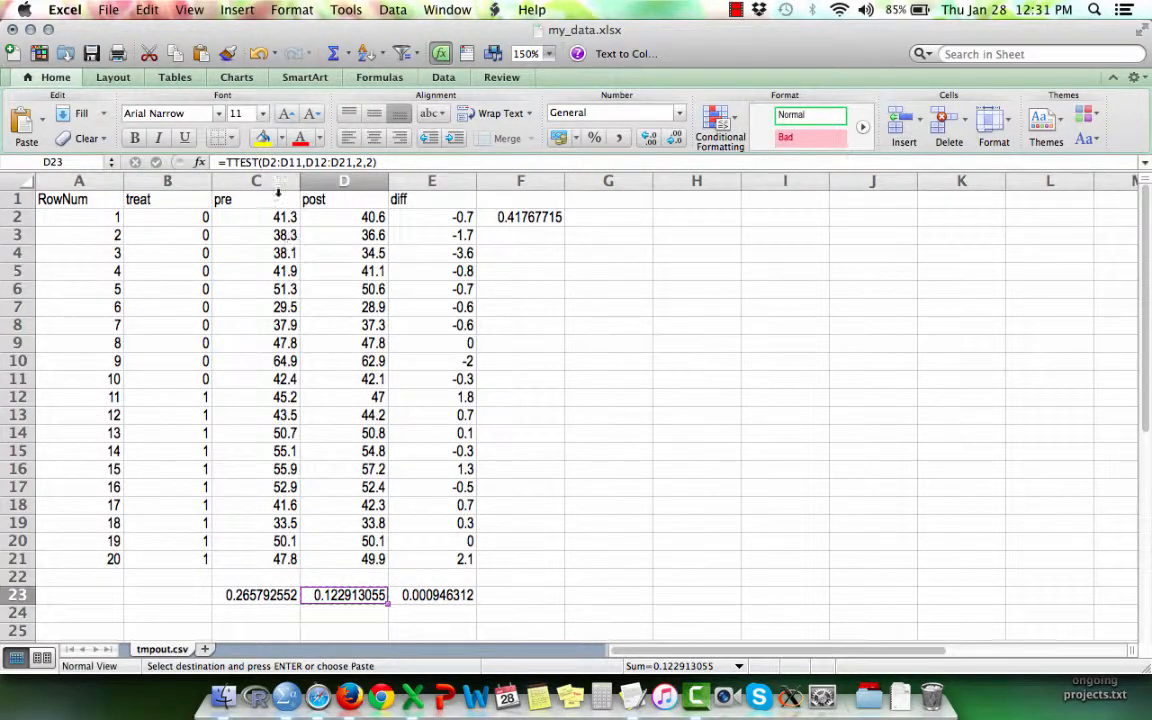
click(427, 598)
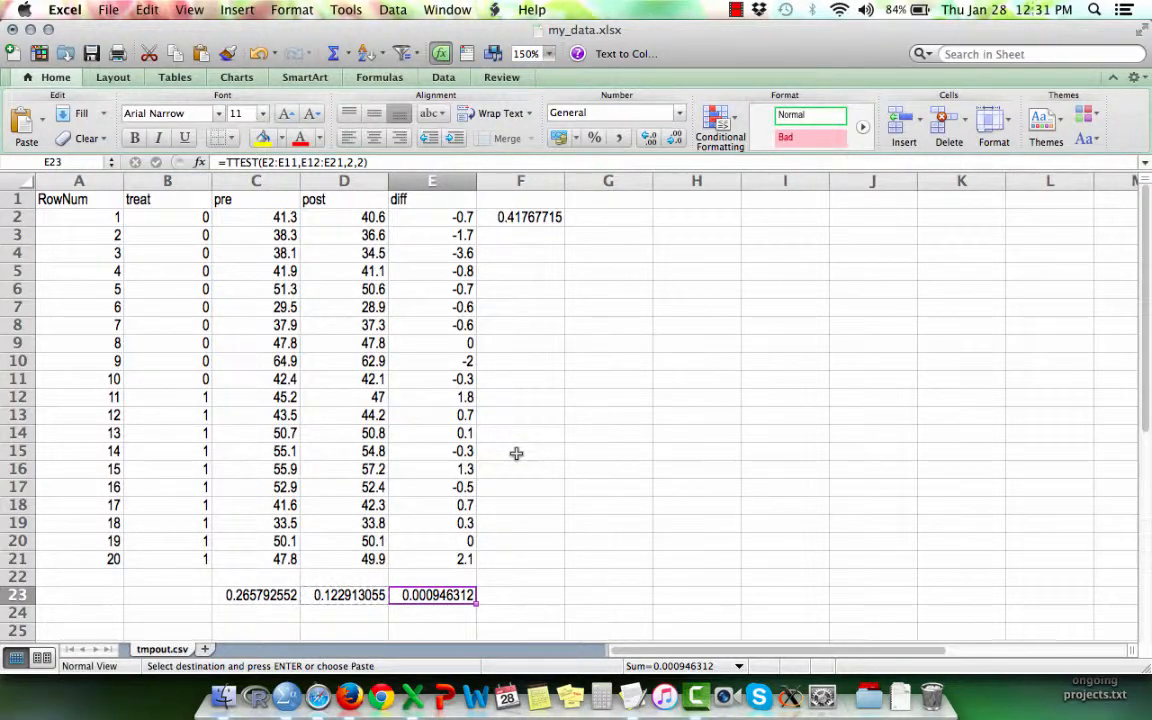
Switch to the SPSS Statistics Data Editor and compute a new variable diff with the expression post-pre
key(super+Tab)
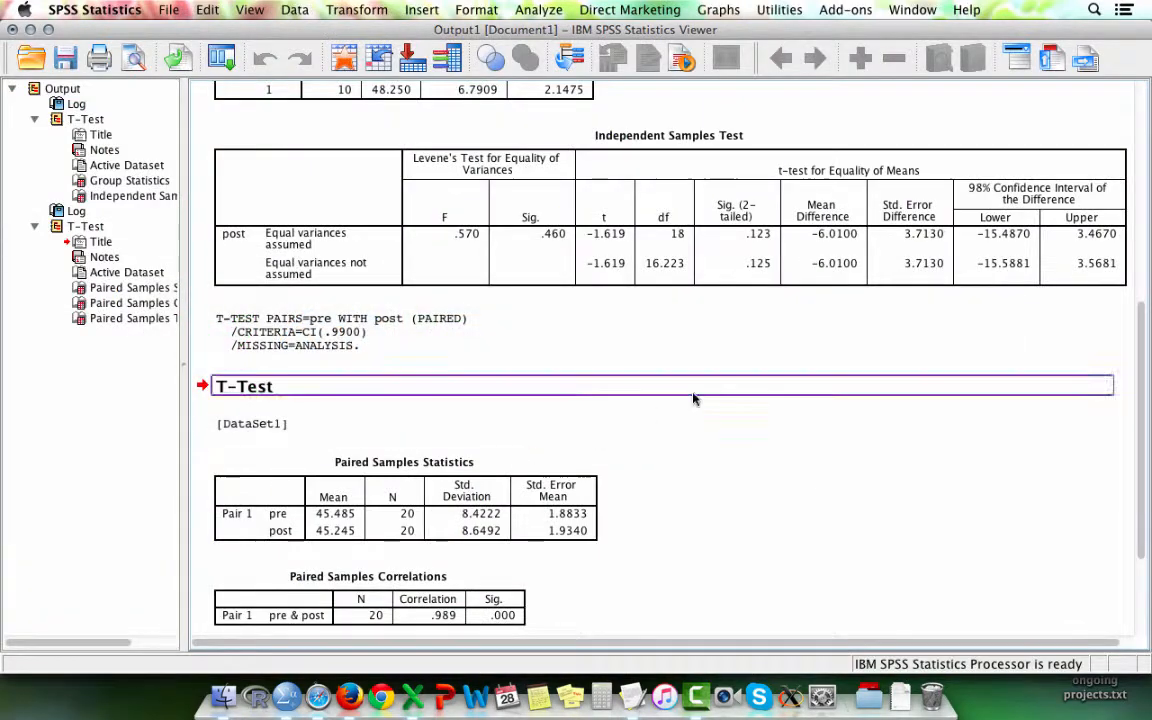
click(910, 11)
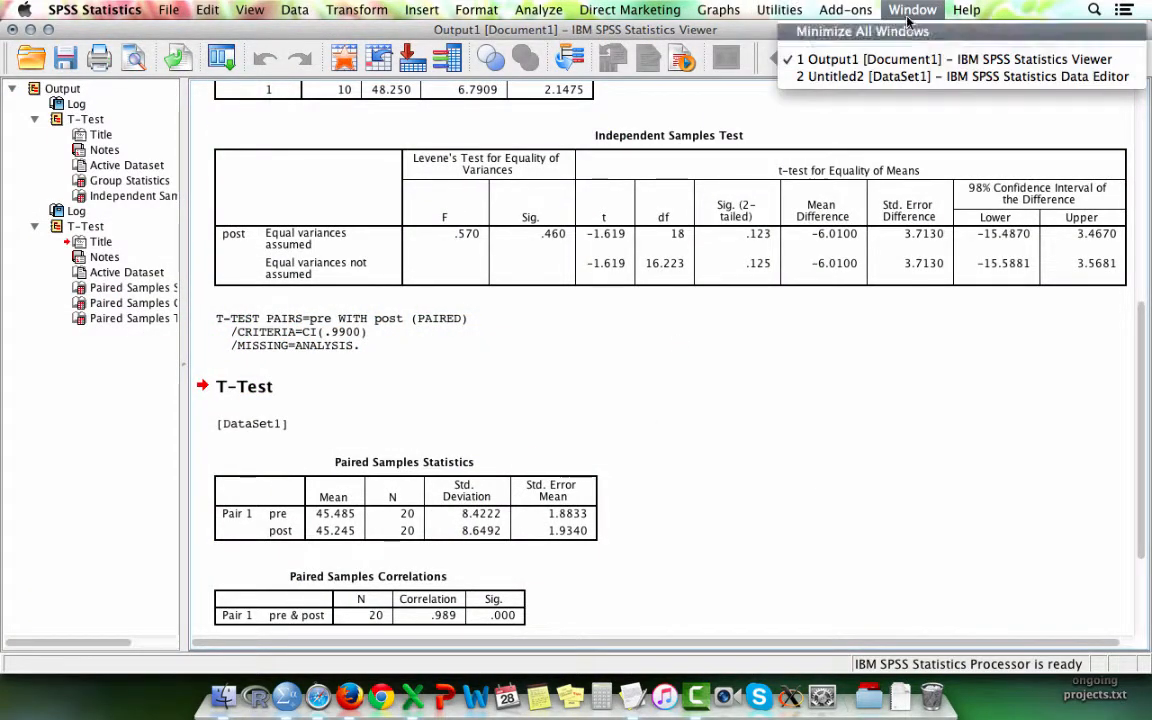
click(800, 74)
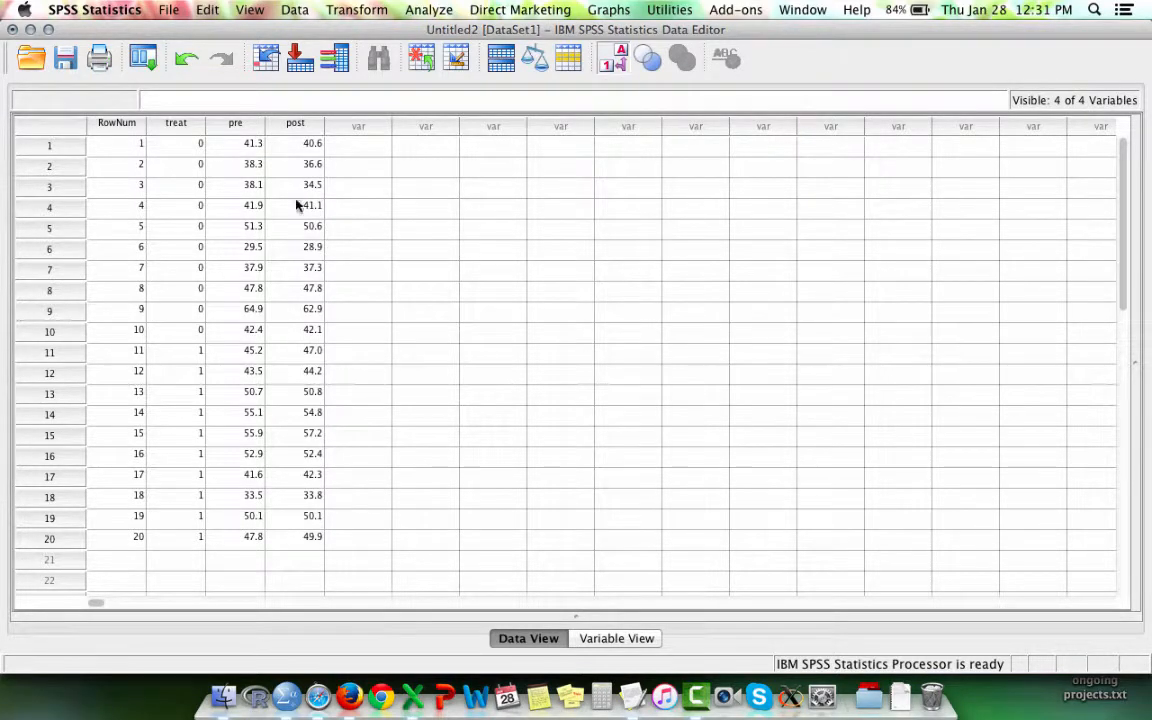
click(355, 12)
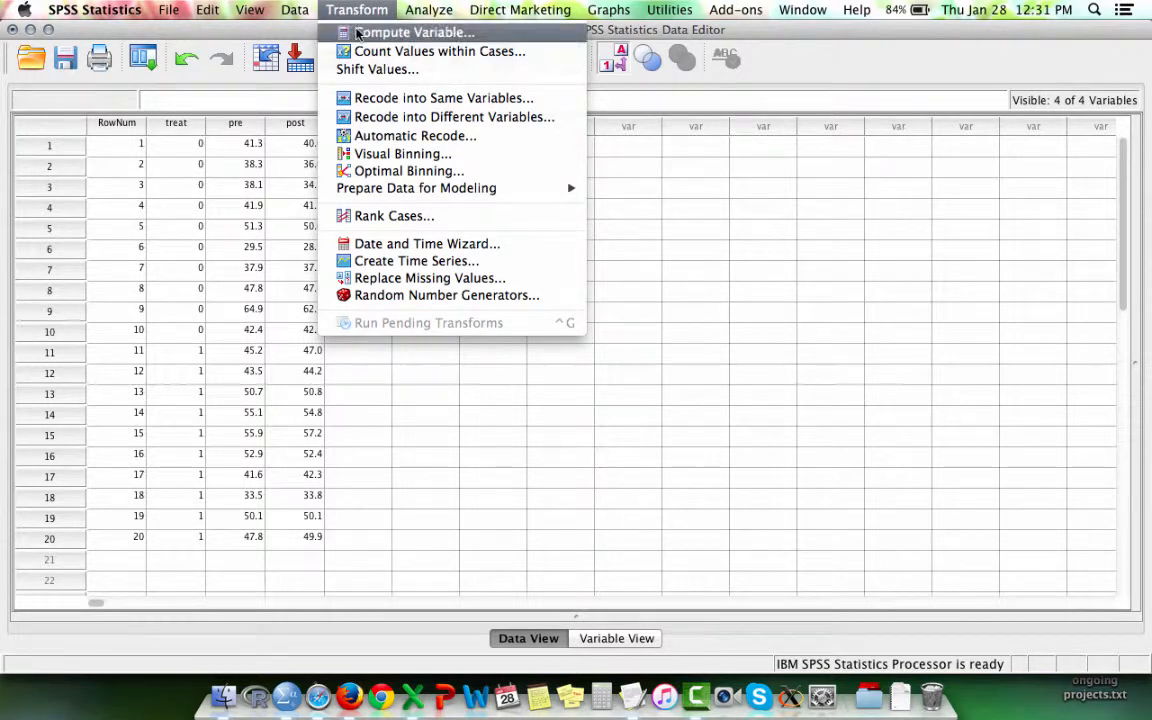
click(400, 32)
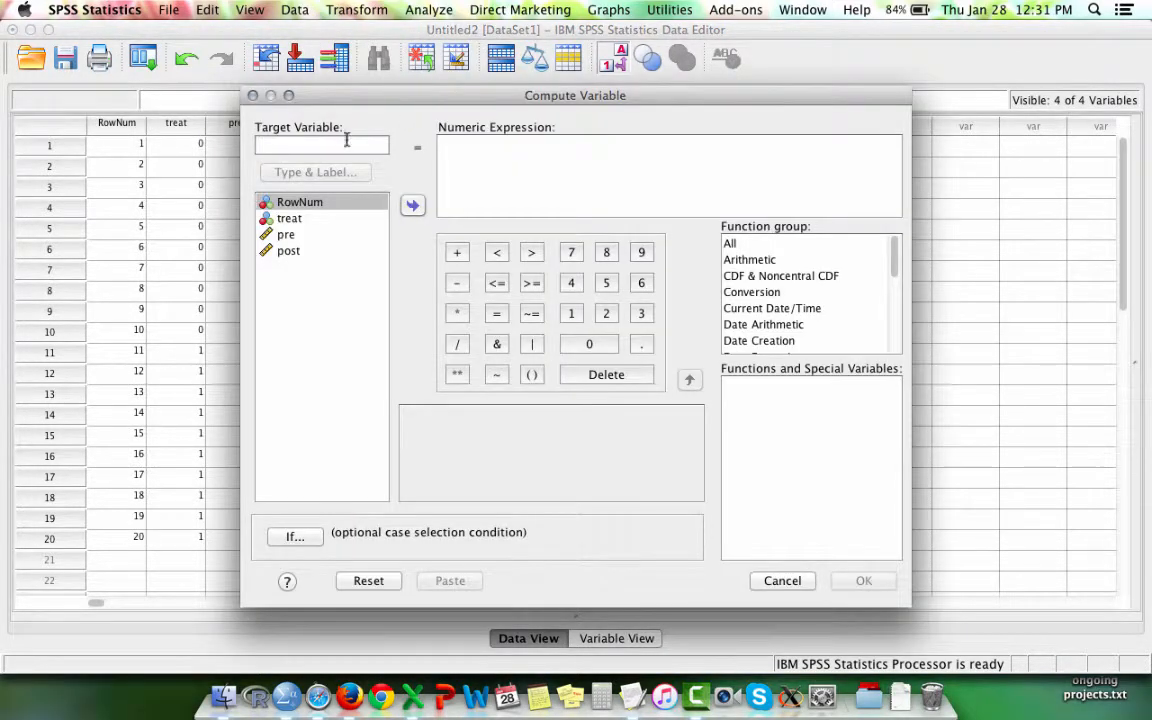
text(diff)
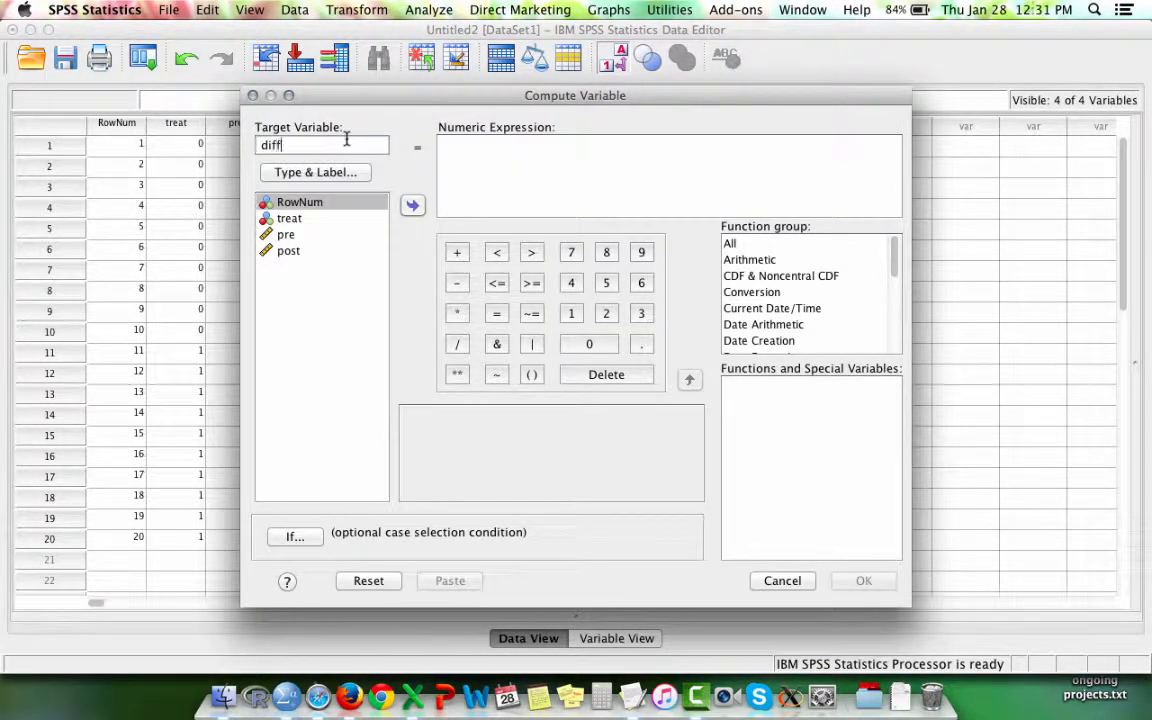
click(295, 250)
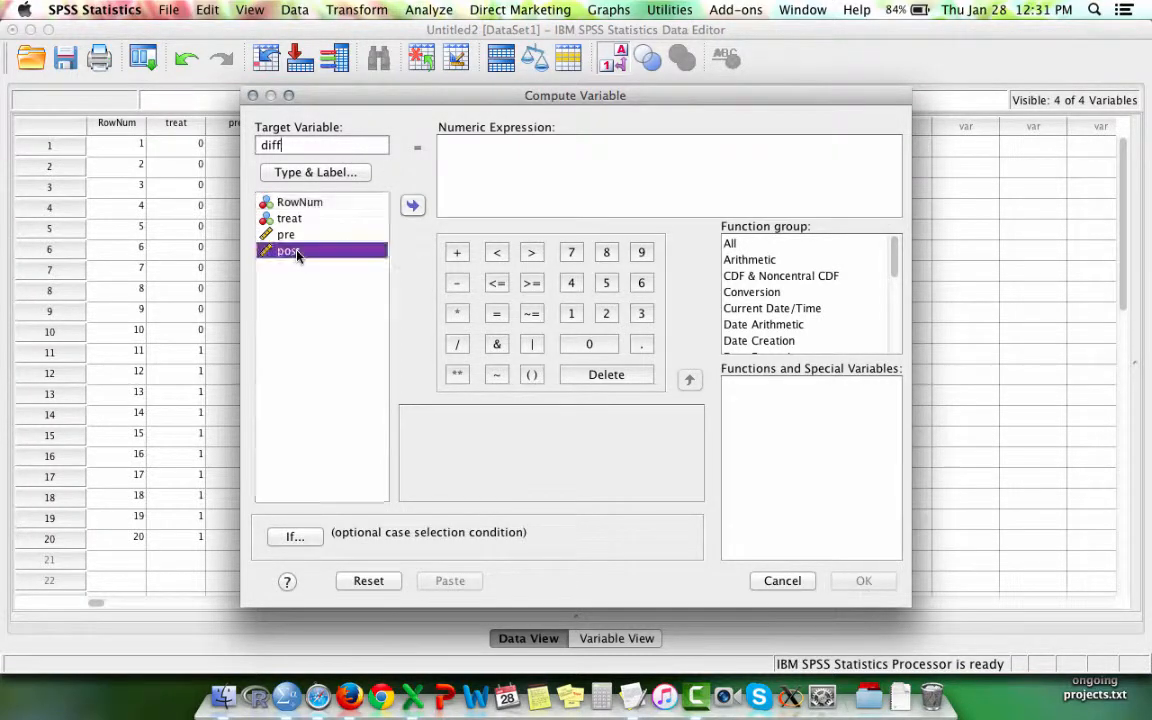
click(411, 205)
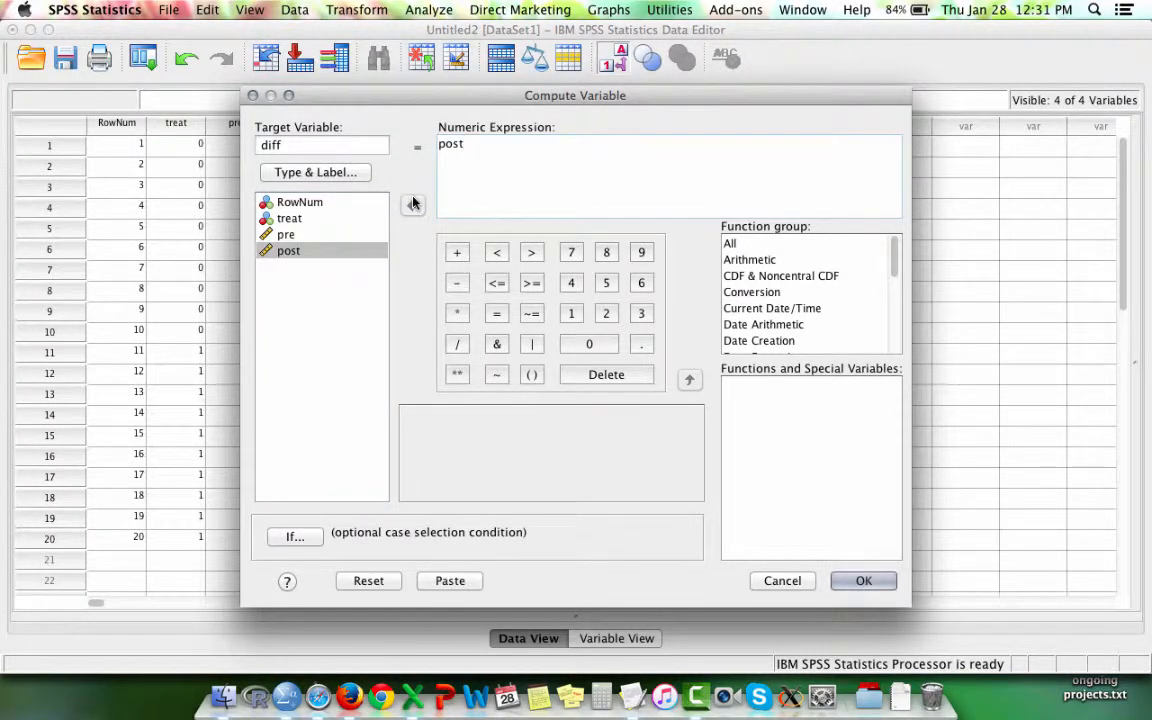
text(-)
click(286, 234)
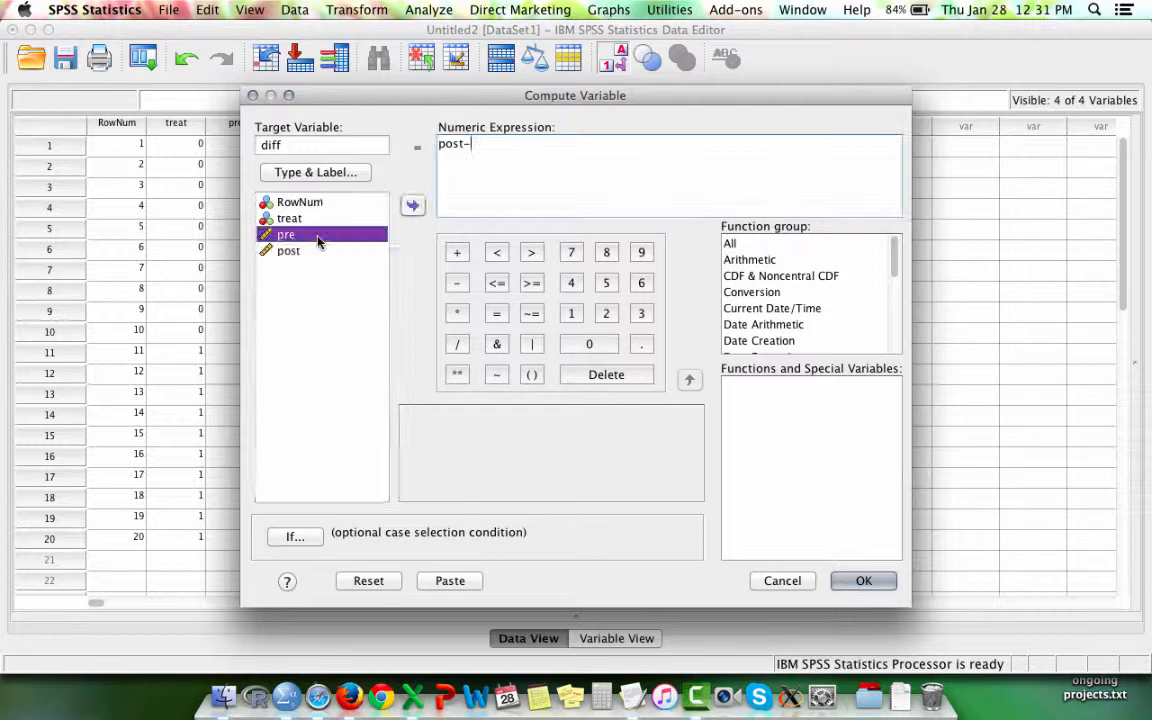
click(414, 206)
click(862, 580)
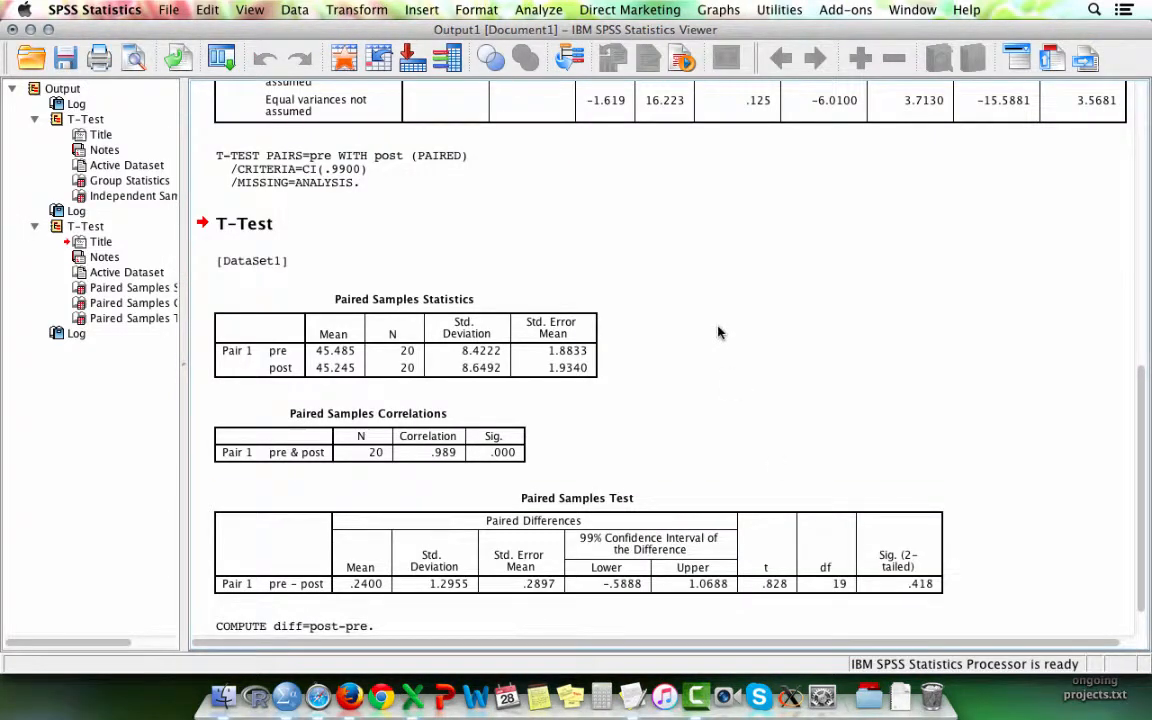
Check the new diff variable in the Data Editor, in both its data values and its variable definition
key(super+grave)
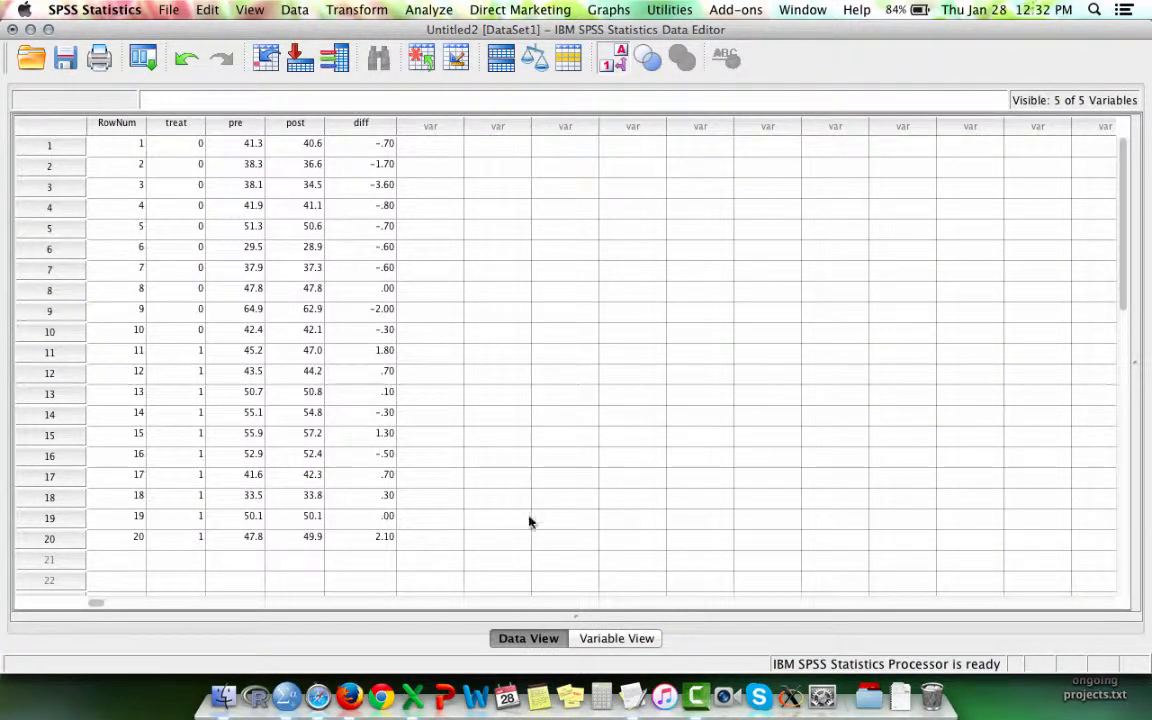
click(617, 641)
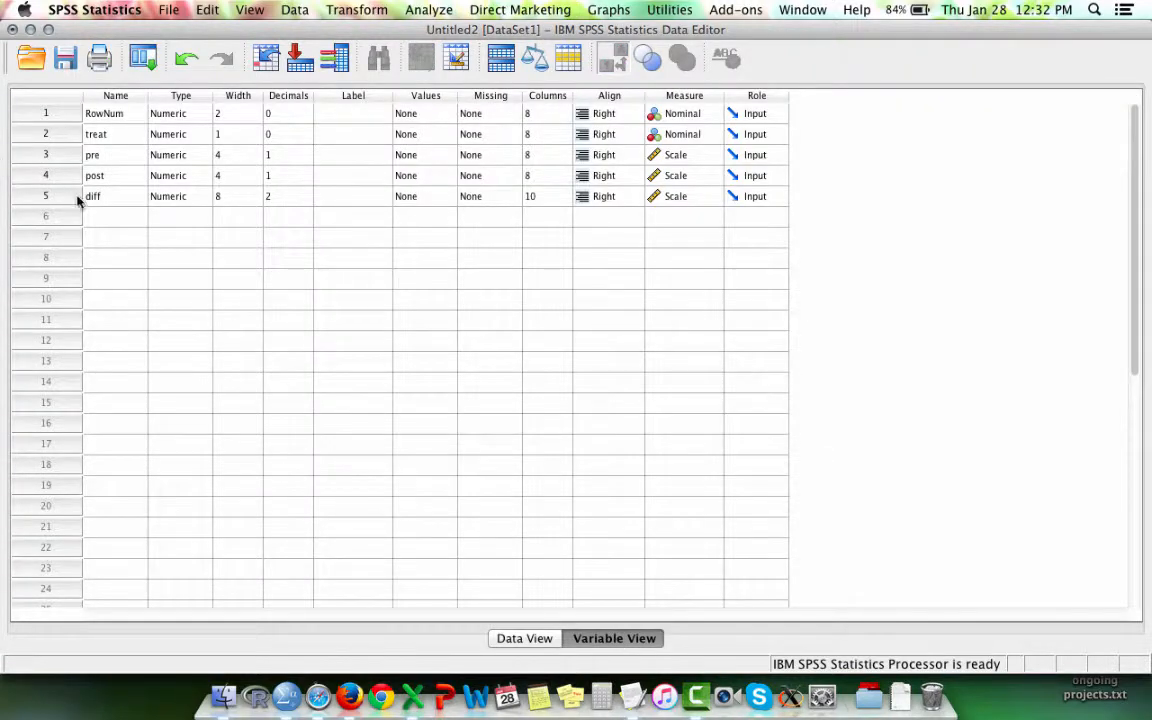
click(545, 641)
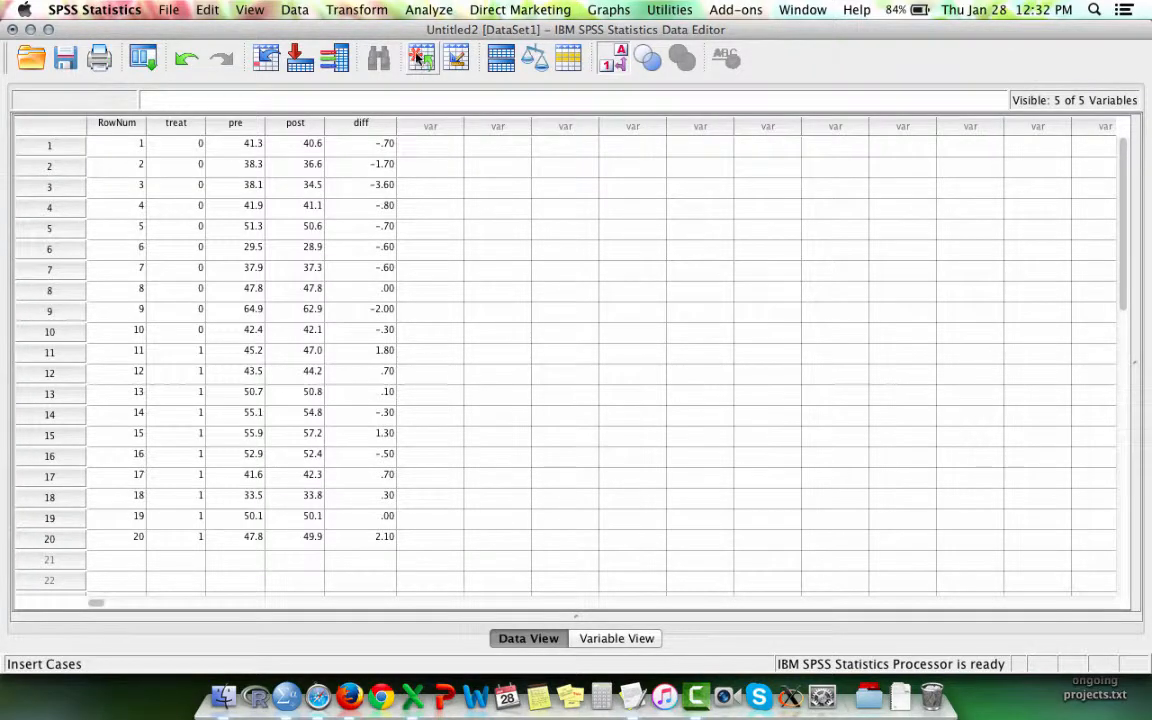
Run an Independent-Samples T Test with diff replacing post as the test variable, grouped by treat(0 1)
click(429, 9)
mouse_move(467, 85)
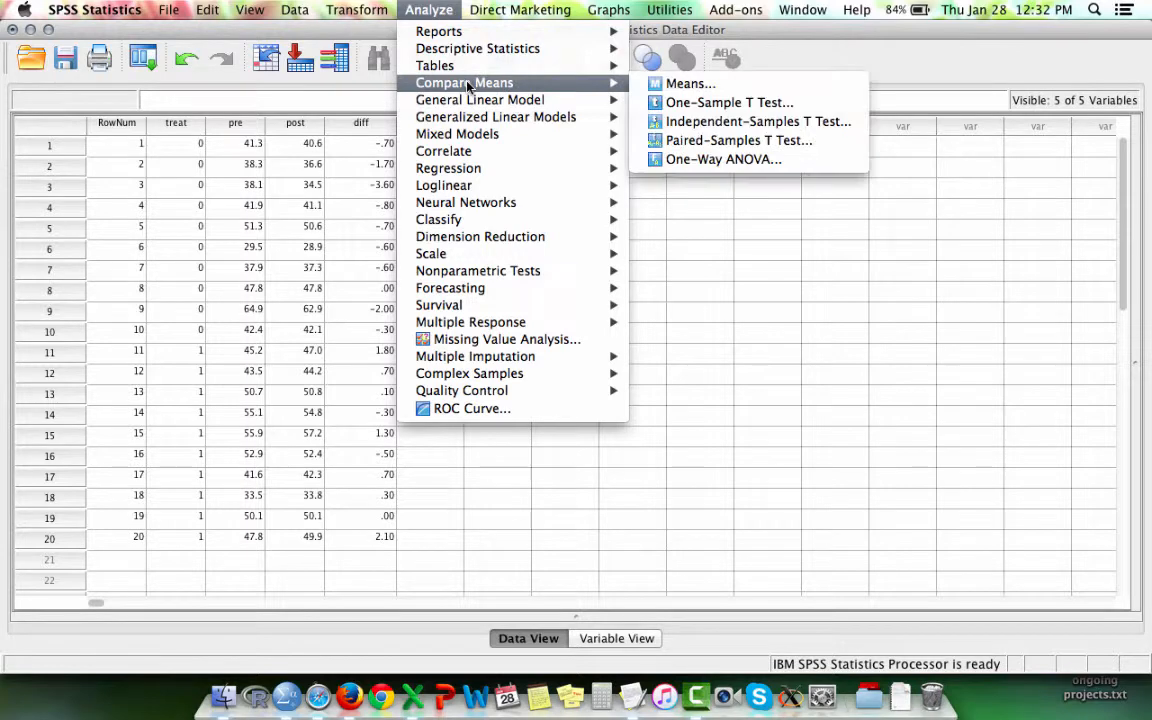
click(713, 122)
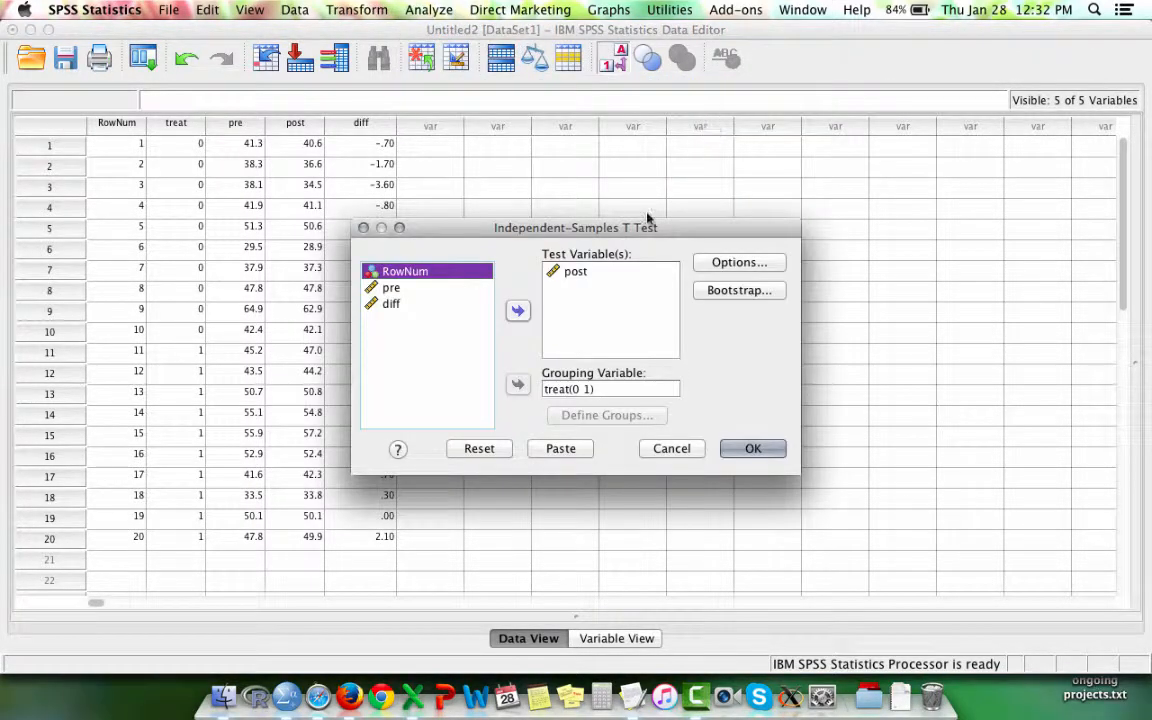
click(570, 272)
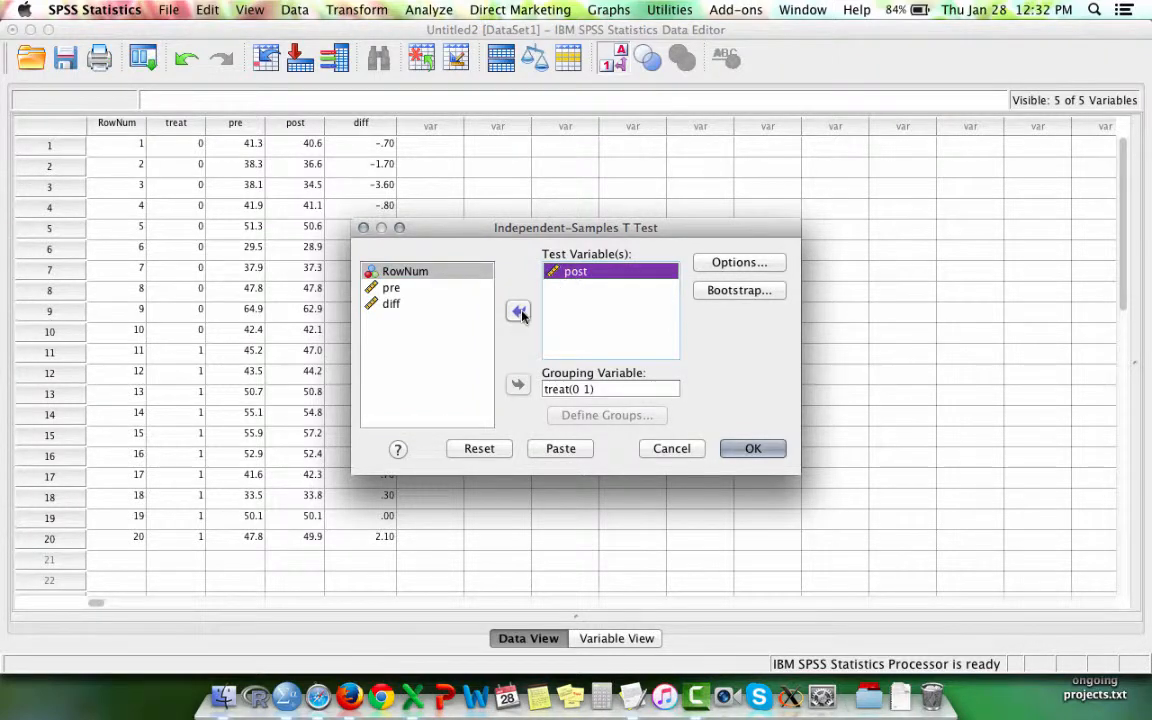
click(518, 311)
click(392, 320)
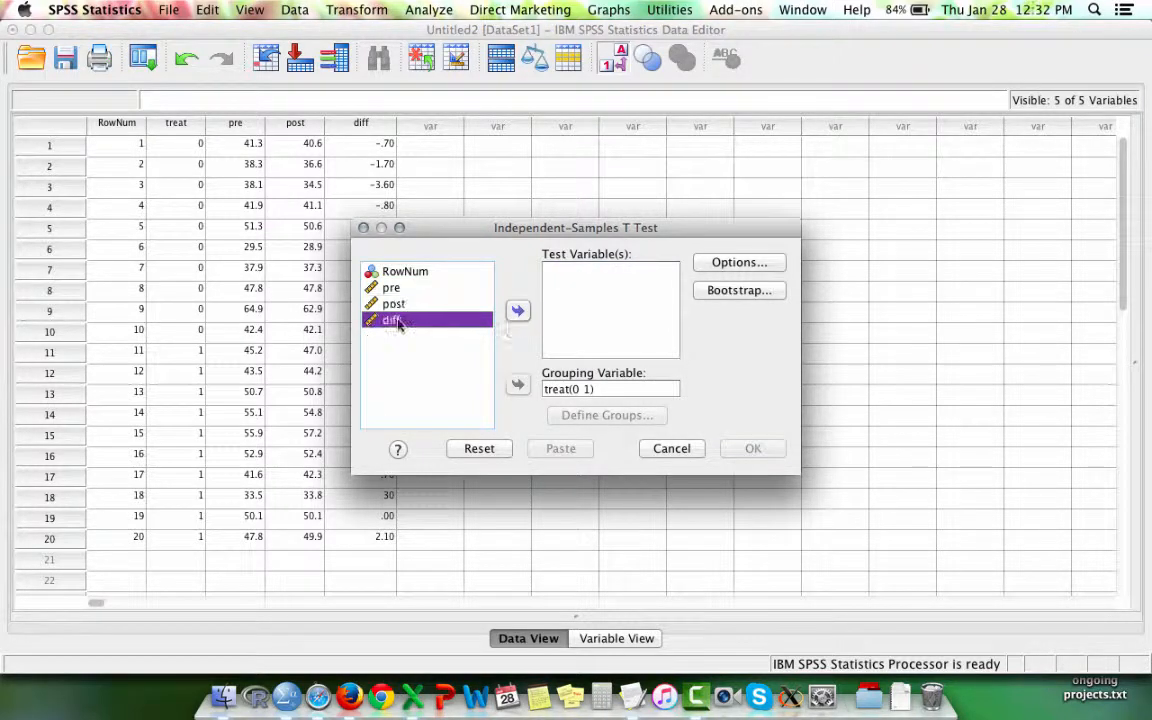
click(518, 311)
click(755, 449)
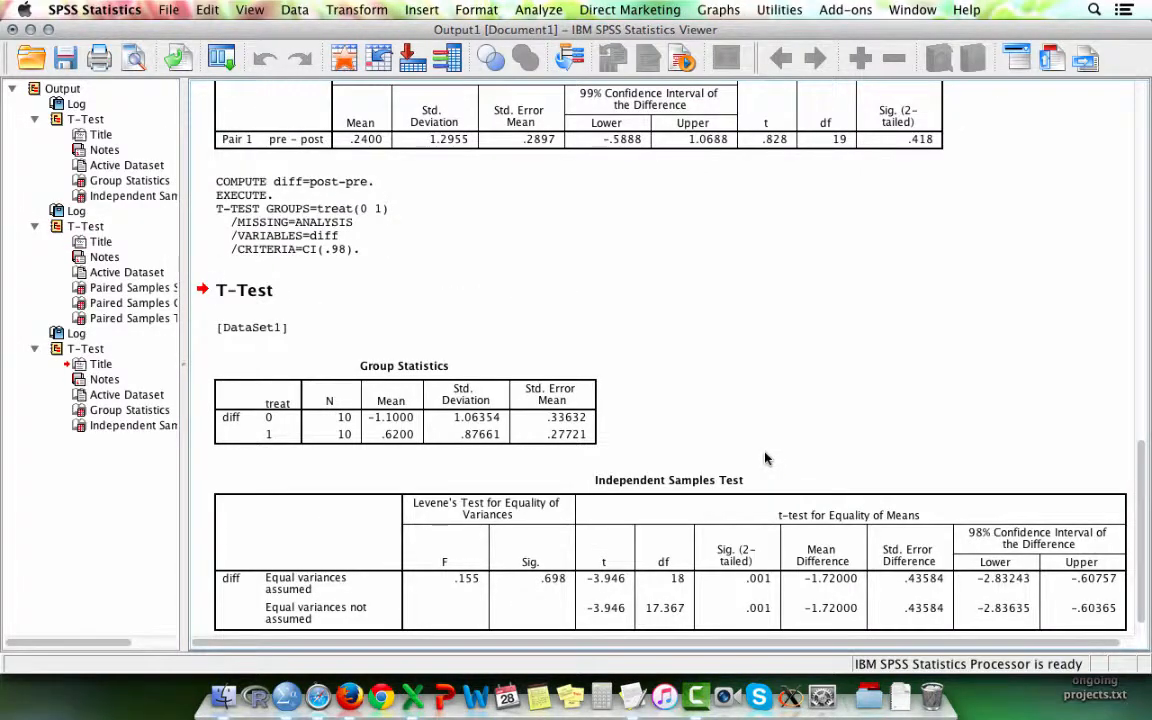
Examine the two-tailed significance for diff in the Independent Samples Test table, and return to Excel to compare it with E23
click(703, 512)
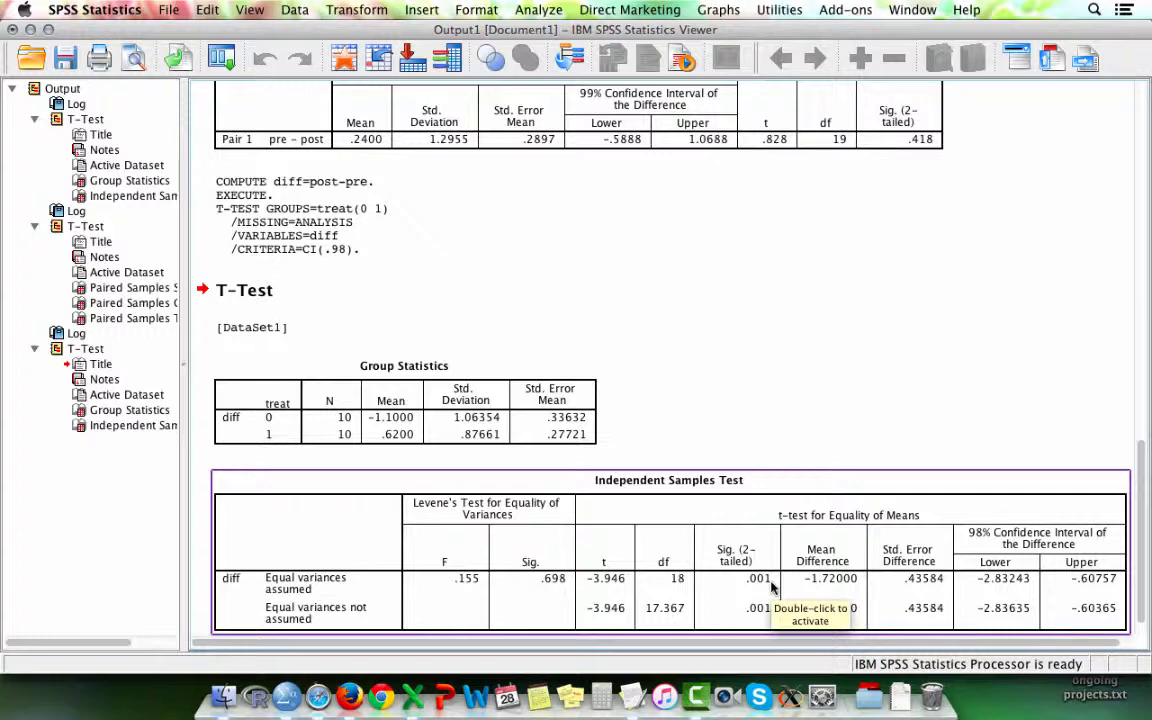
key(super+Tab)
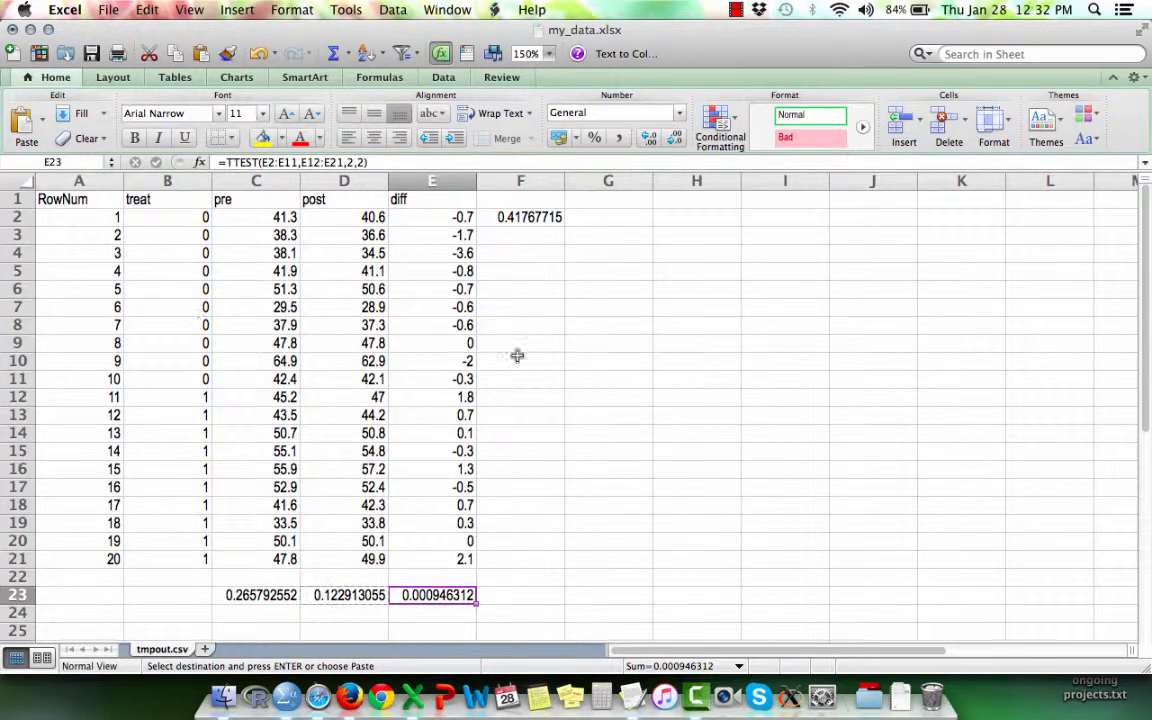
Switch to Finder, open my_data.csv from the temp folder to view its contents in Excel, and close it
key(super+Tab)
key(super+Tab)
key(super+Tab)
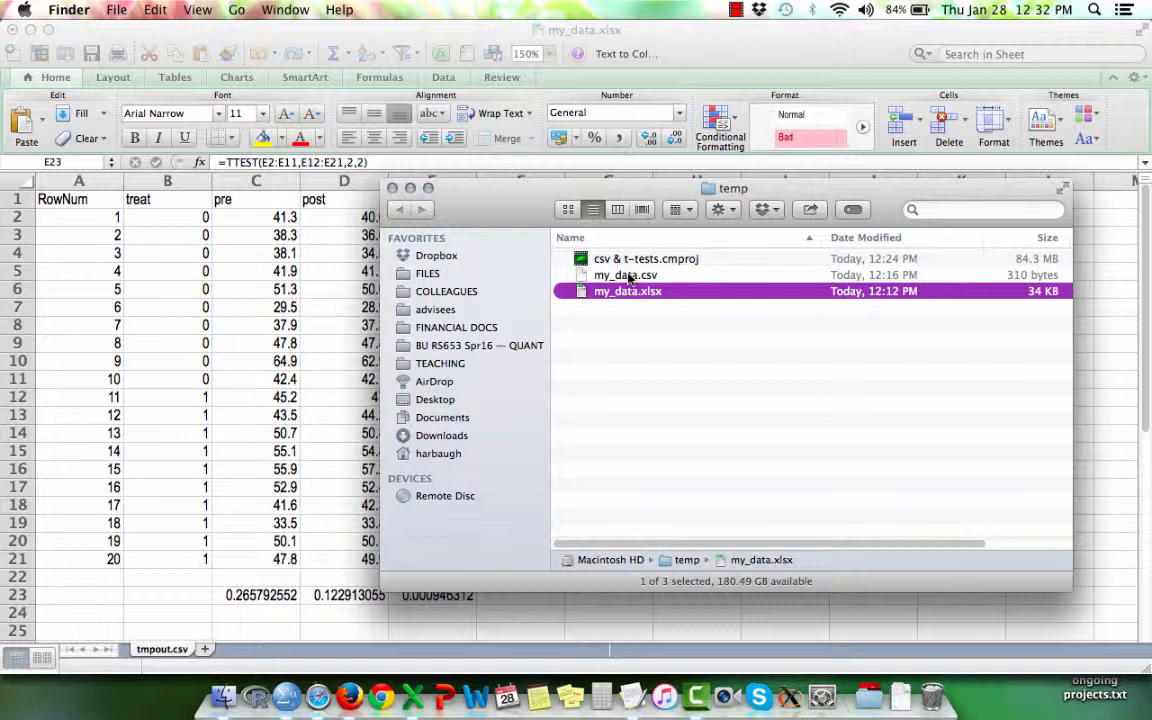
double_click(628, 276)
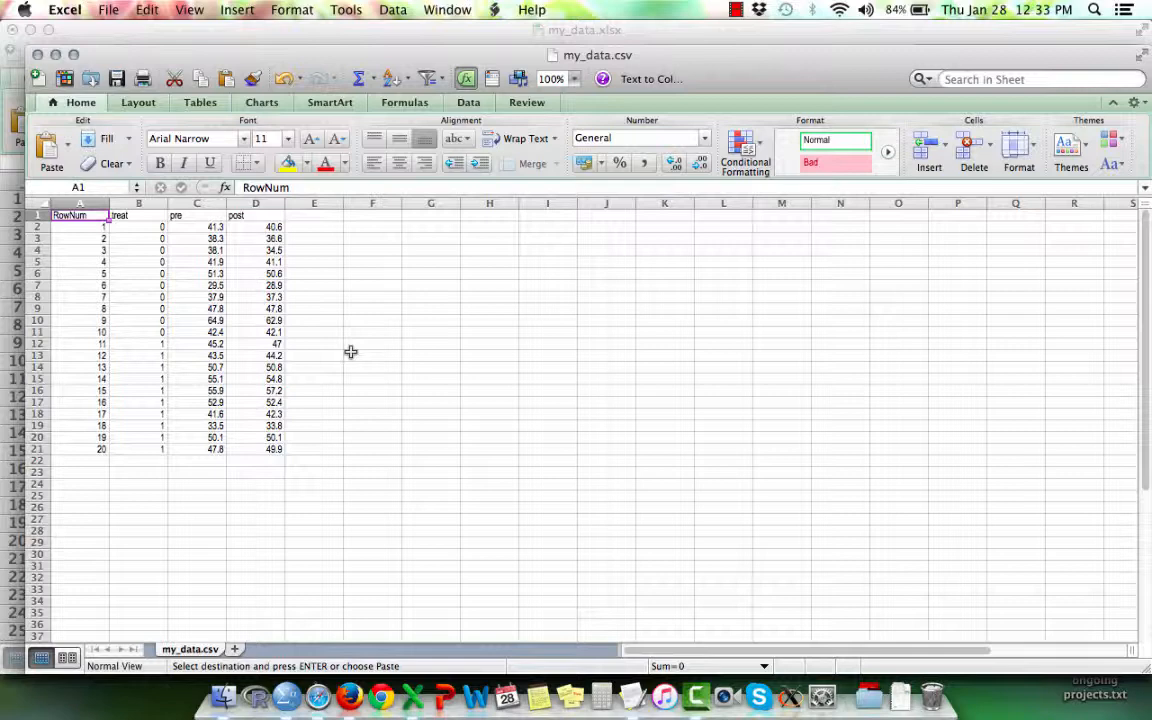
key(super+w)
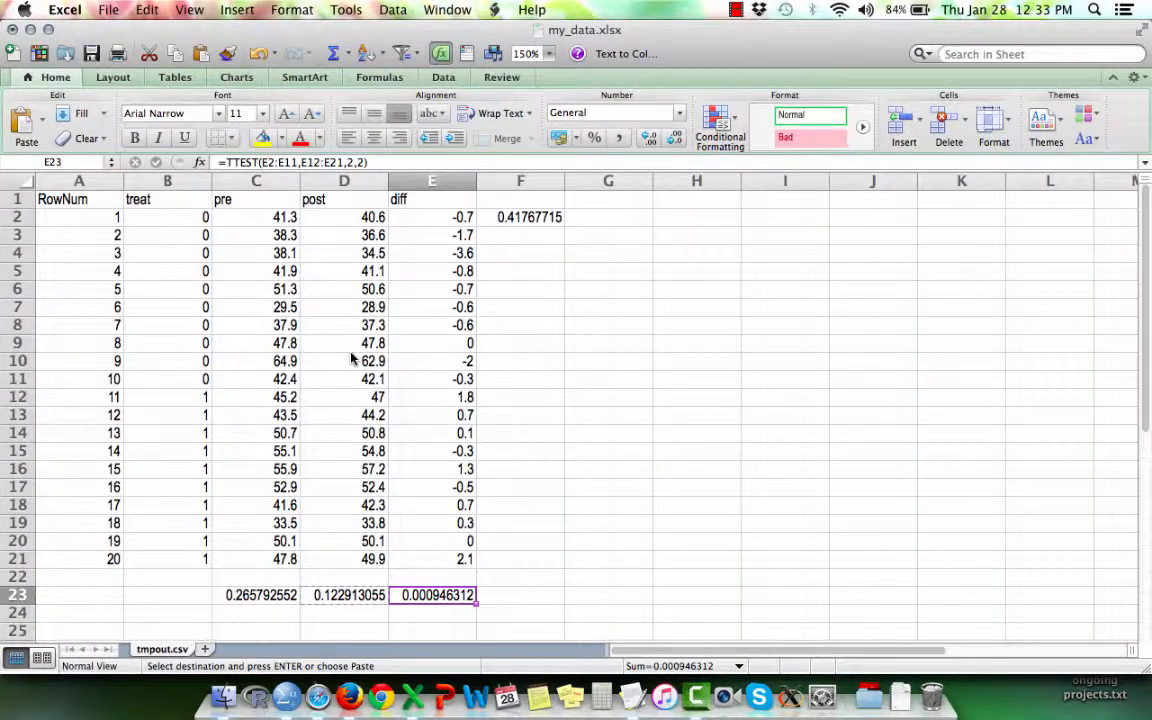